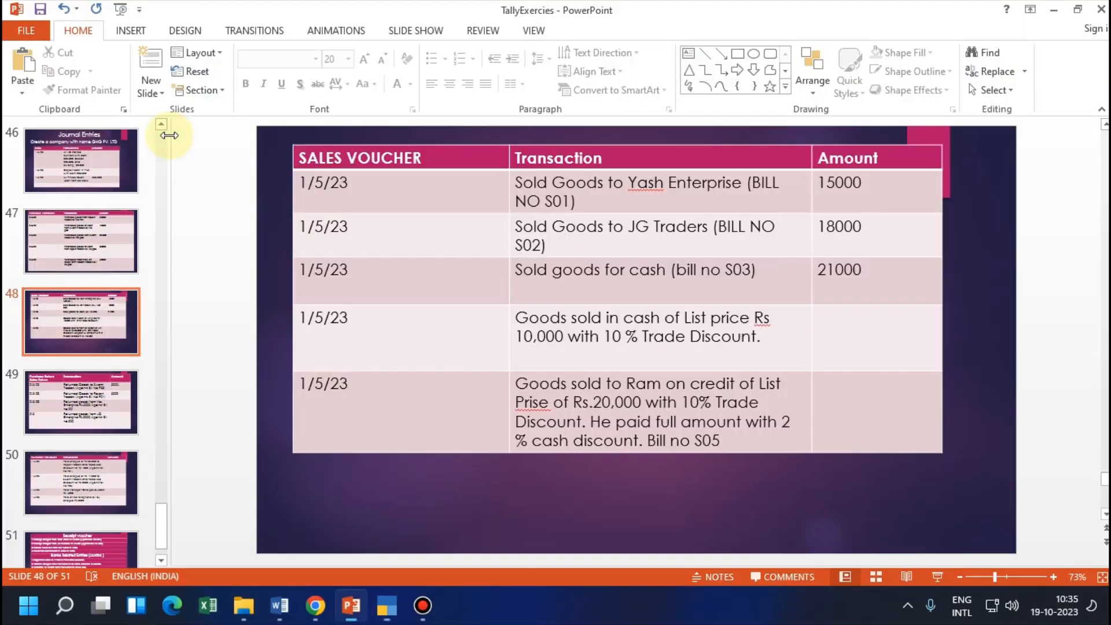
Switch to TallyPrime and quit the empty sales voucher to return to the Gateway of Tally
key(alt+Tab)
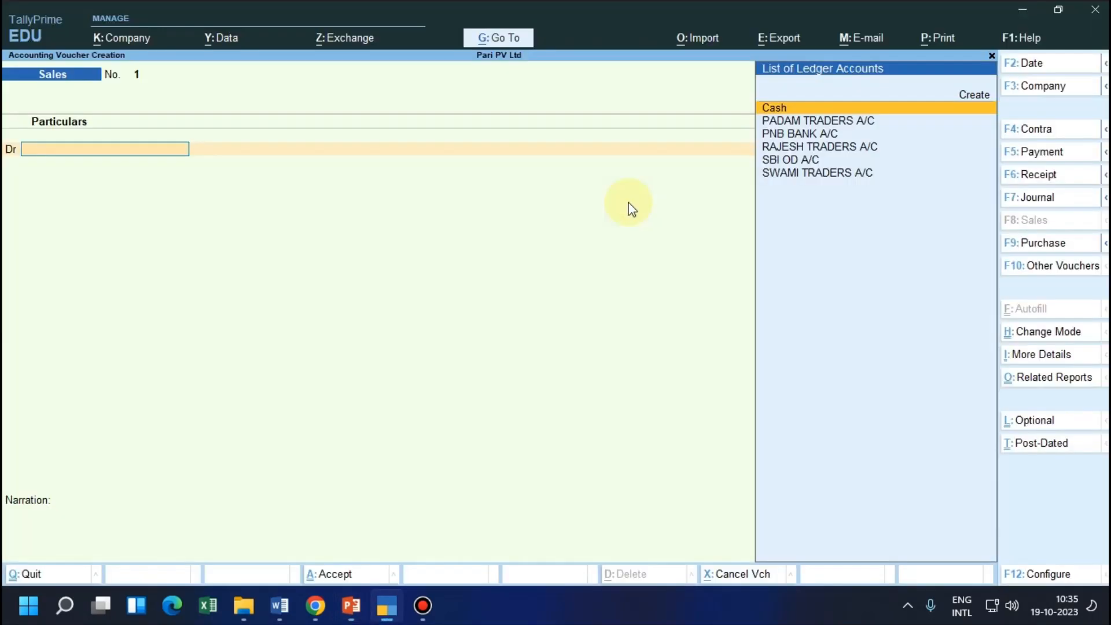
key(alt+Tab)
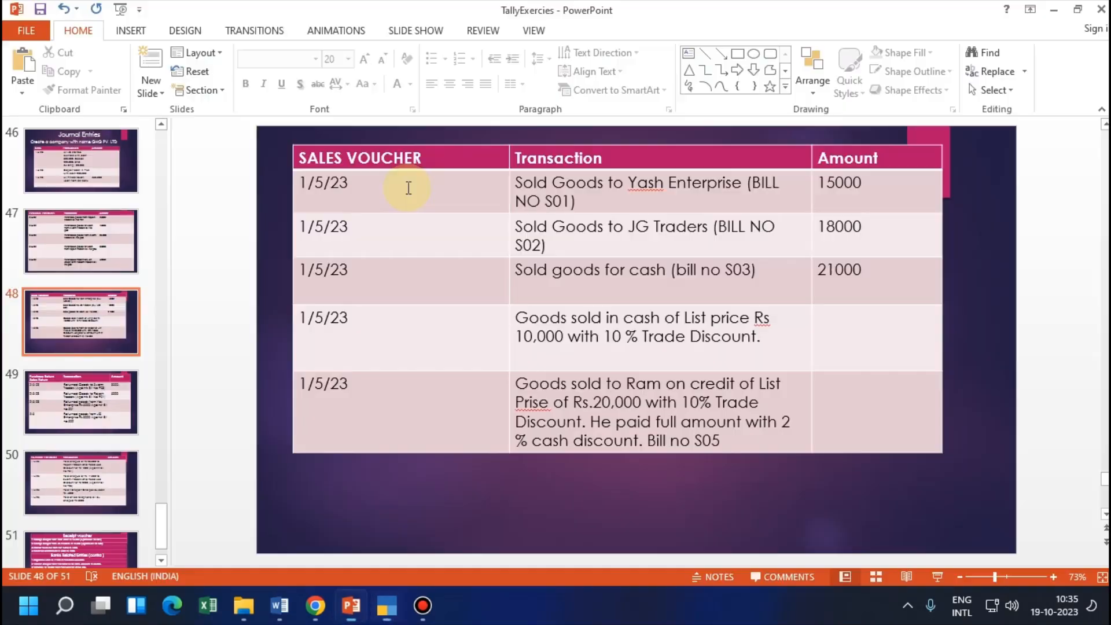
key(alt+Tab)
key(Escape)
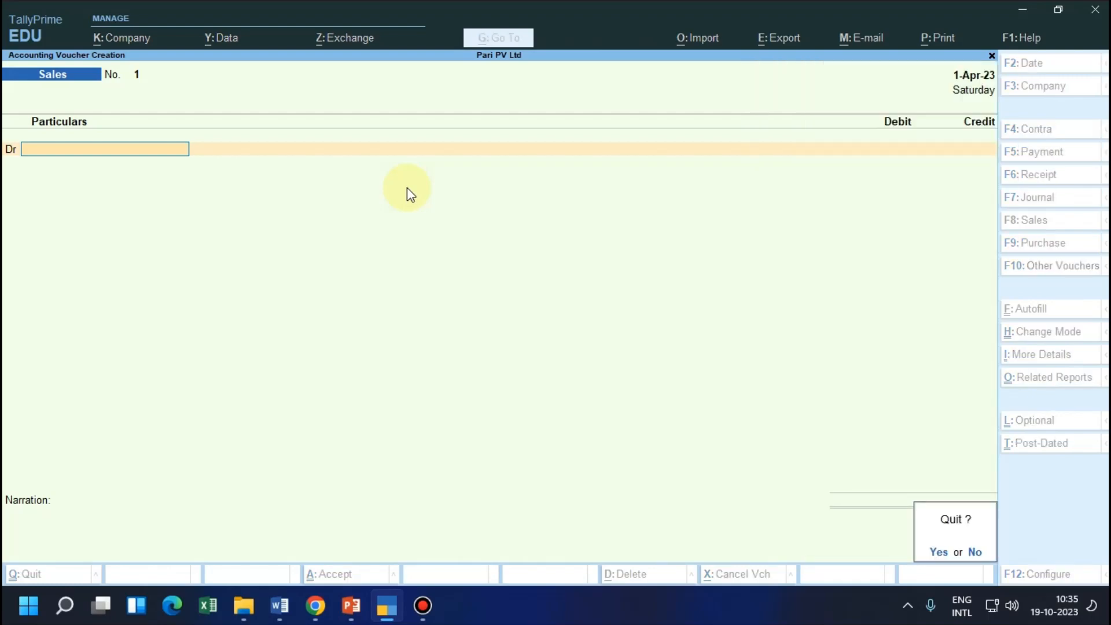
key(y)
key(Up)
key(Up)
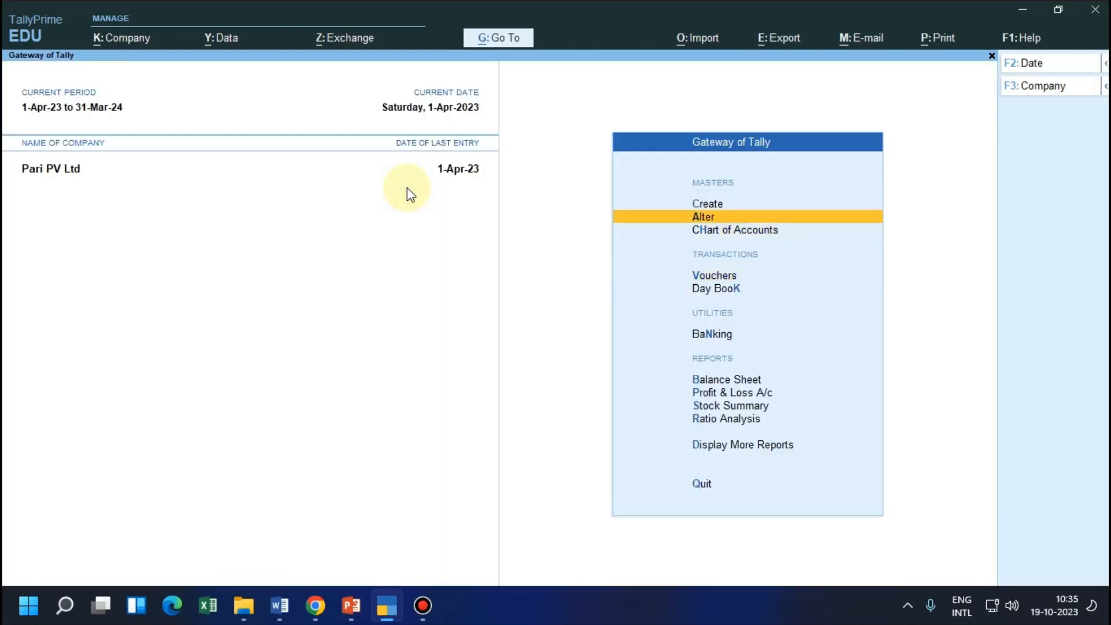
Open the Sales voucher type for alteration from the accounting masters
key(Return)
key(Down)
key(Down)
key(Down)
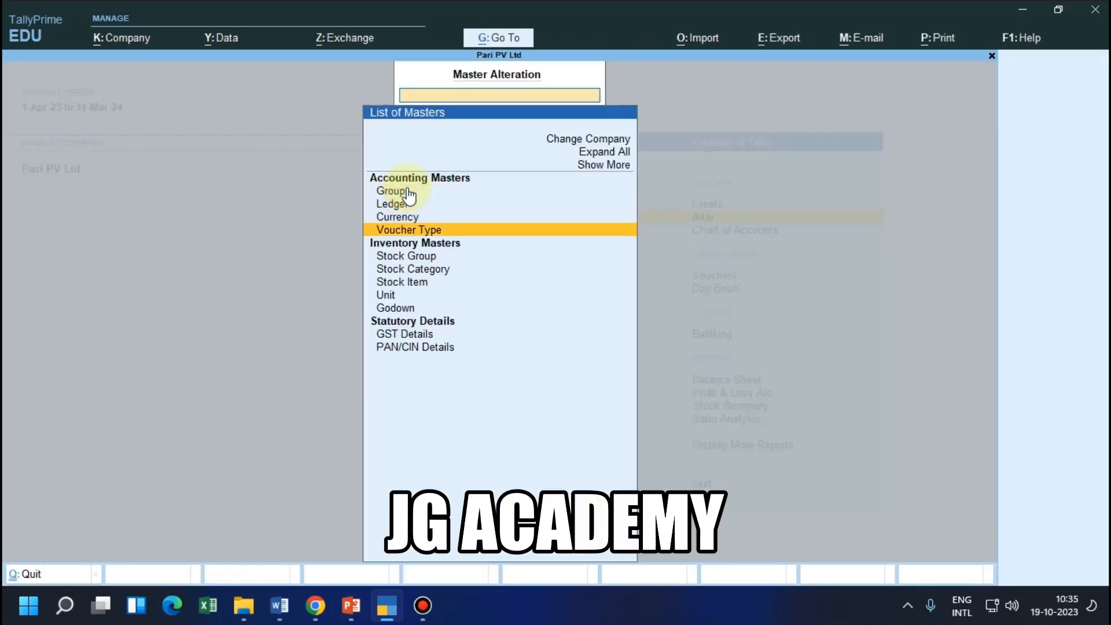
key(Return)
text(sa)
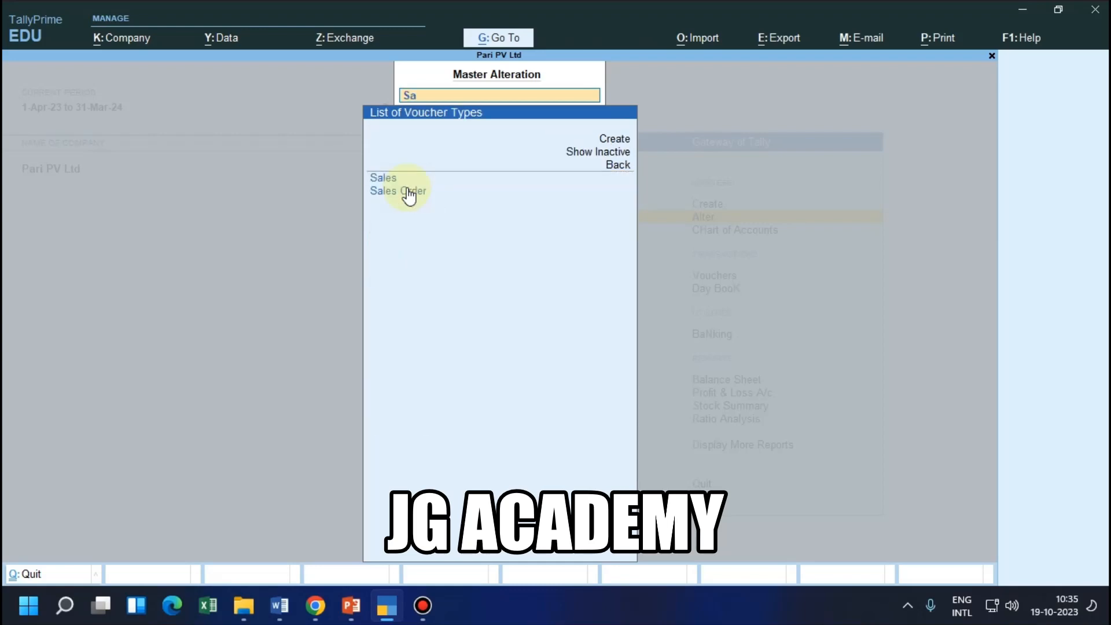
key(Return)
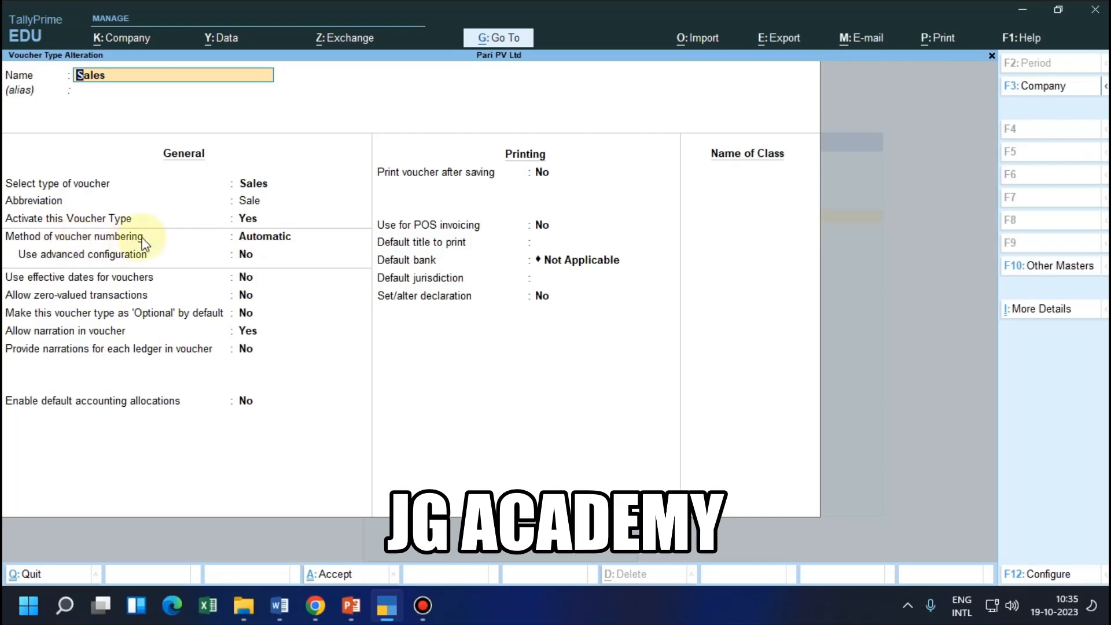
Set the Sales voucher type's numbering method to Automatic (Manual Override) and save the voucher type
click(225, 238)
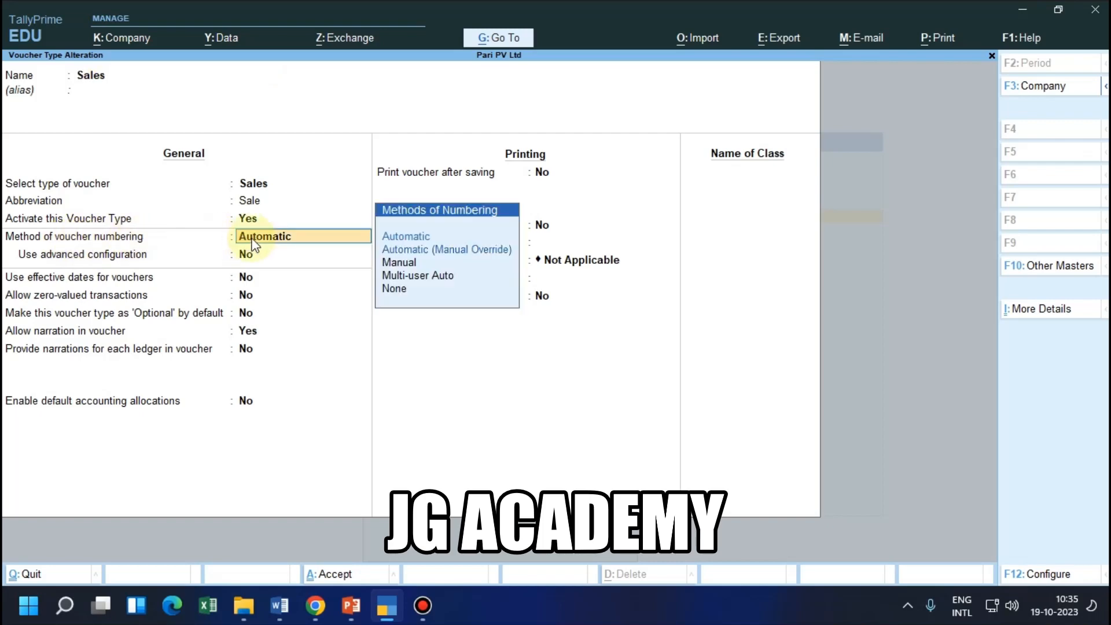
click(435, 253)
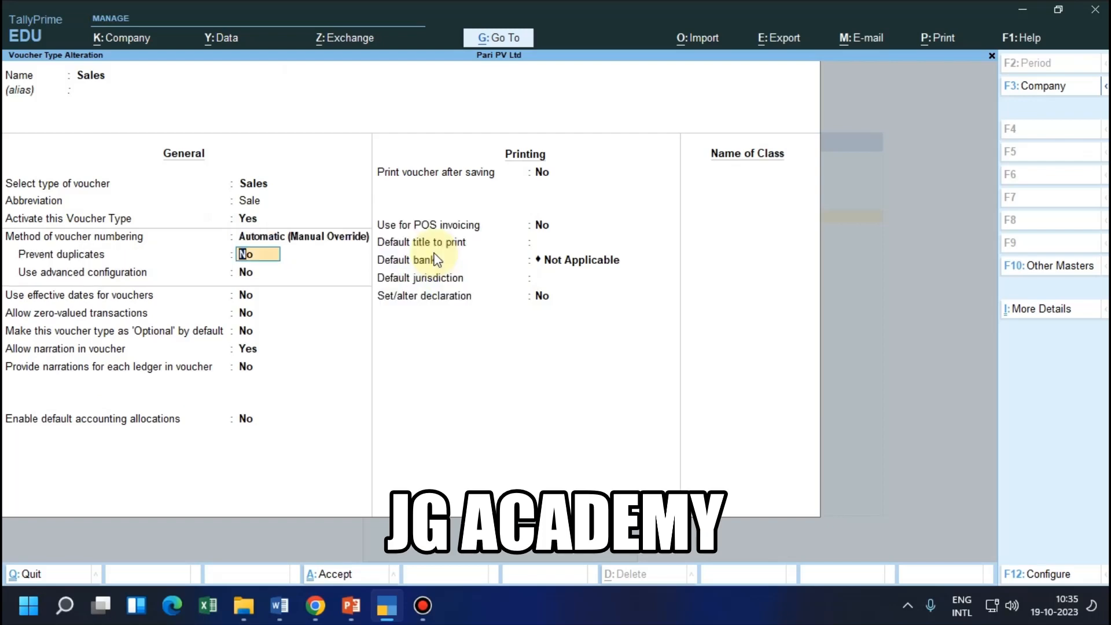
key(ctrl+a)
key(Escape)
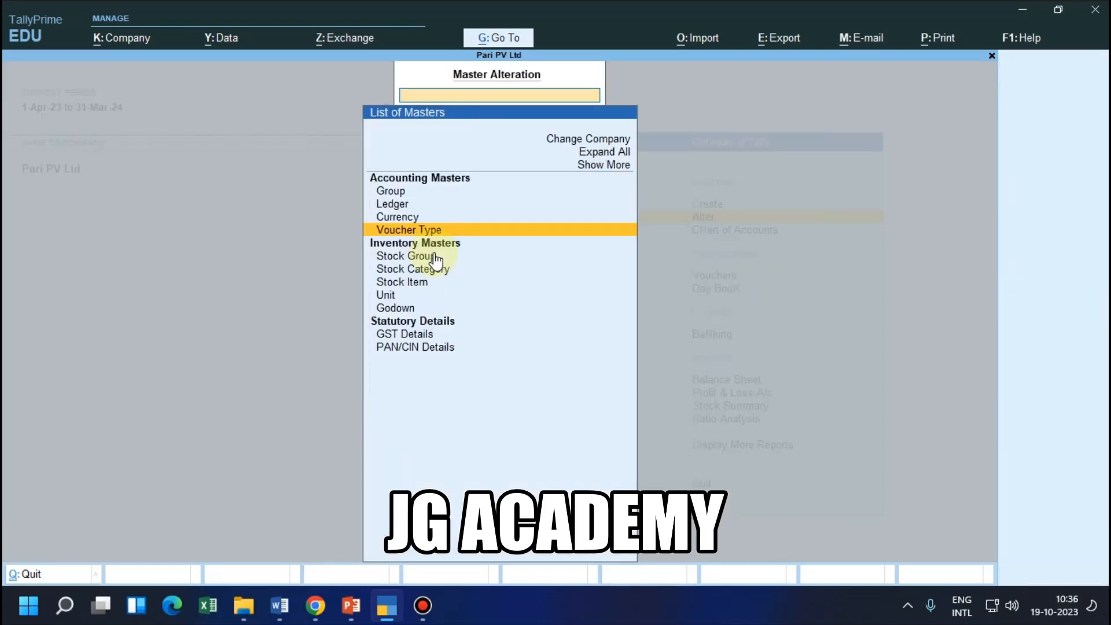
Return to the Gateway of Tally, start a new sales voucher and number it S01
key(Escape)
key(Down)
key(Down)
key(Down)
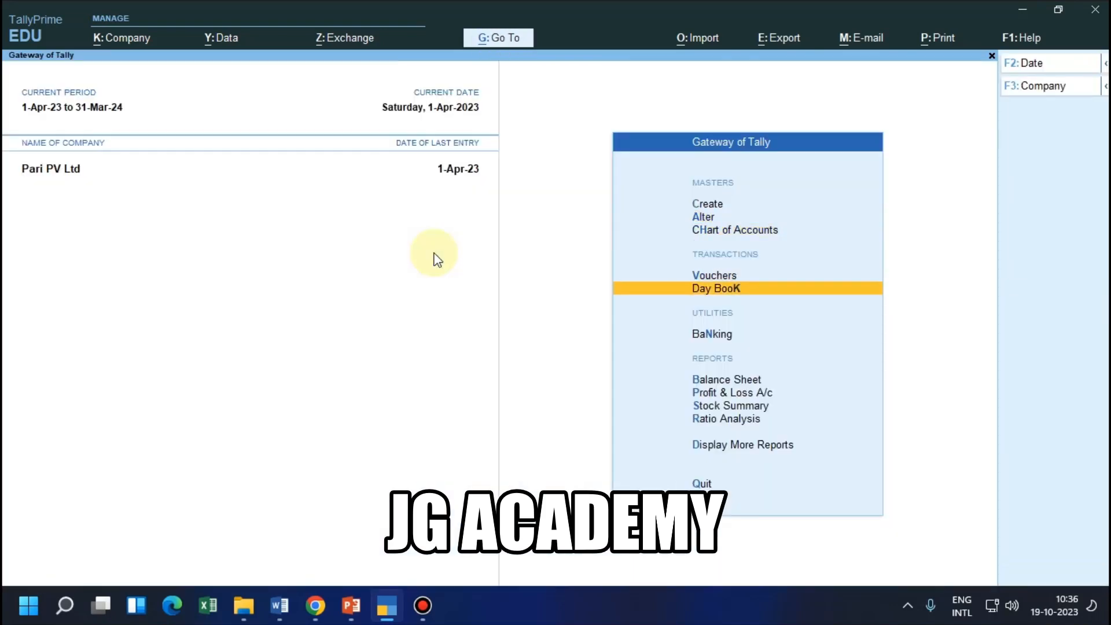
key(Up)
key(Return)
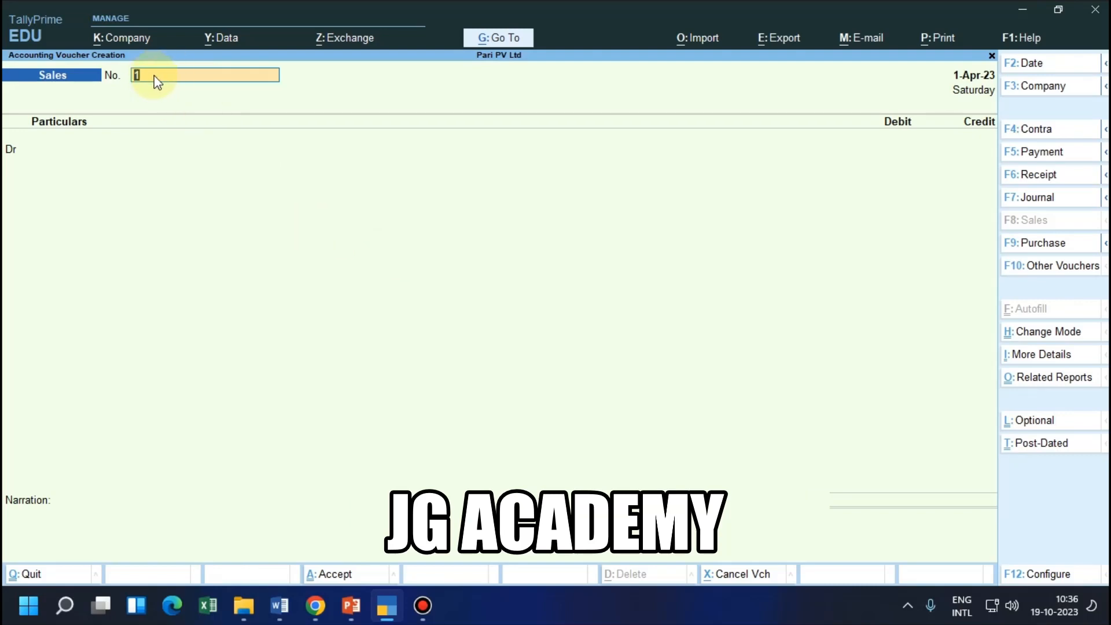
text(S01)
key(Return)
Check the sales entry notes in Word, and in TallyPrime start a debit party ledger named Yash Enterprise Ac/
key(alt+Tab)
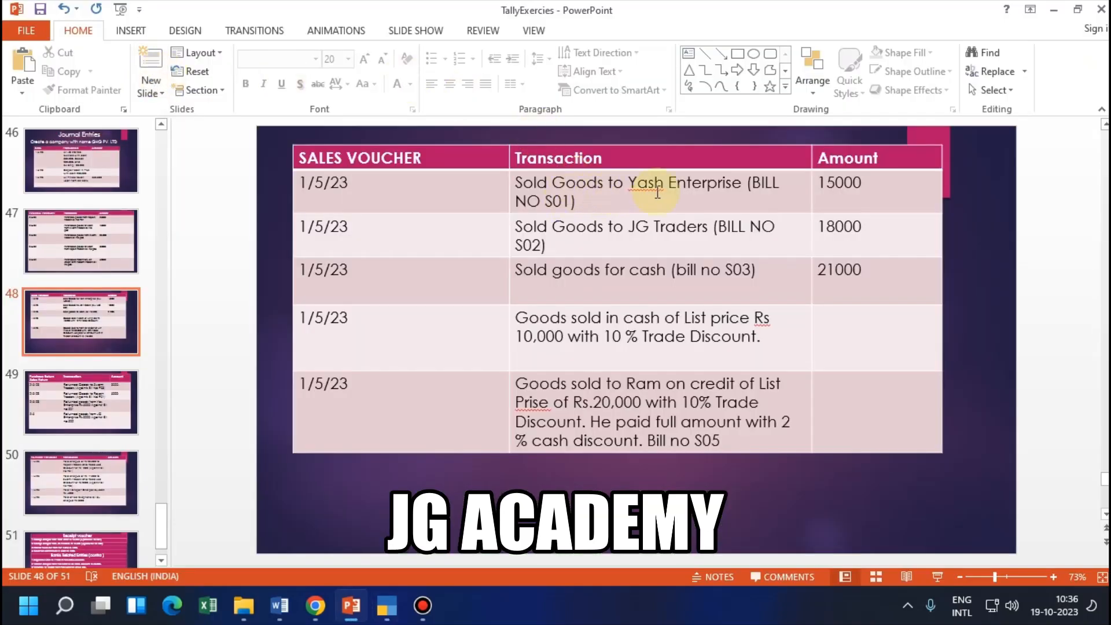
click(281, 605)
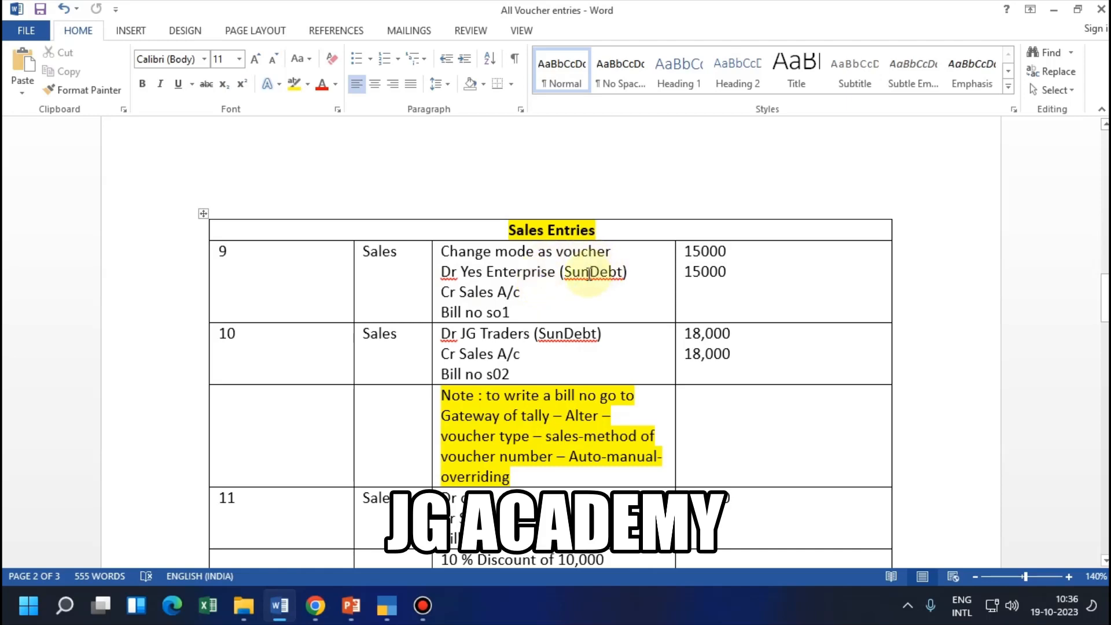
key(alt+Tab)
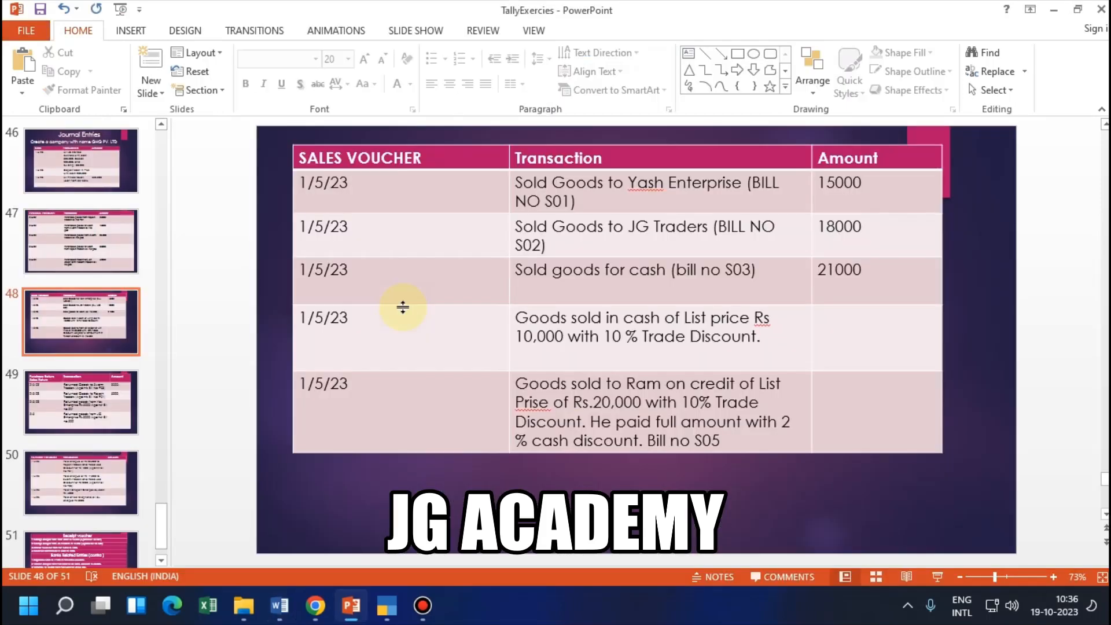
click(387, 605)
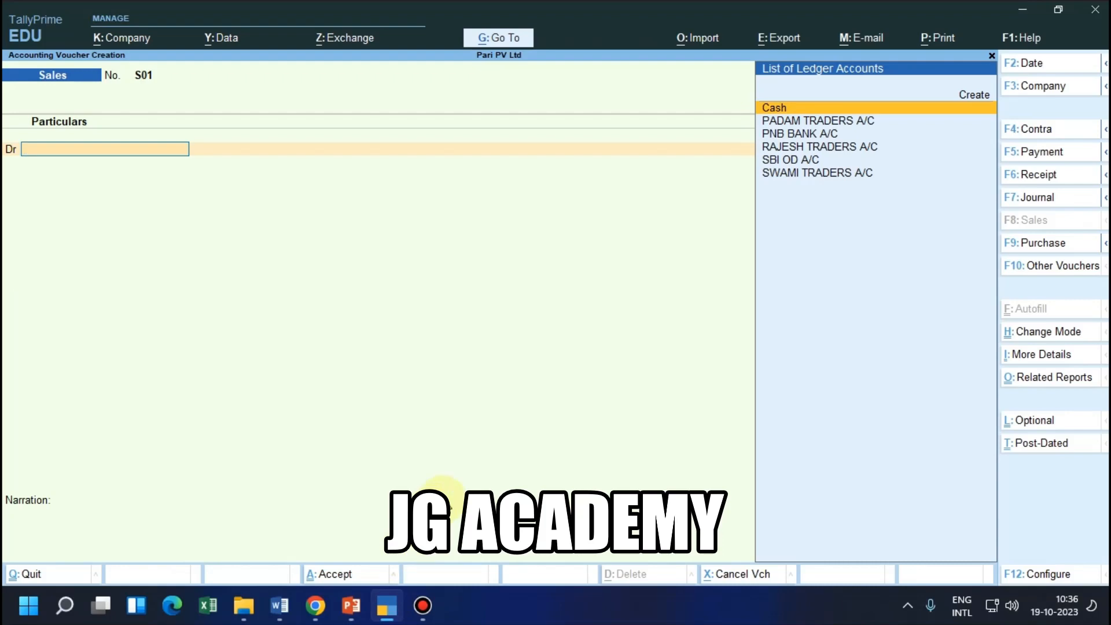
key(alt+c)
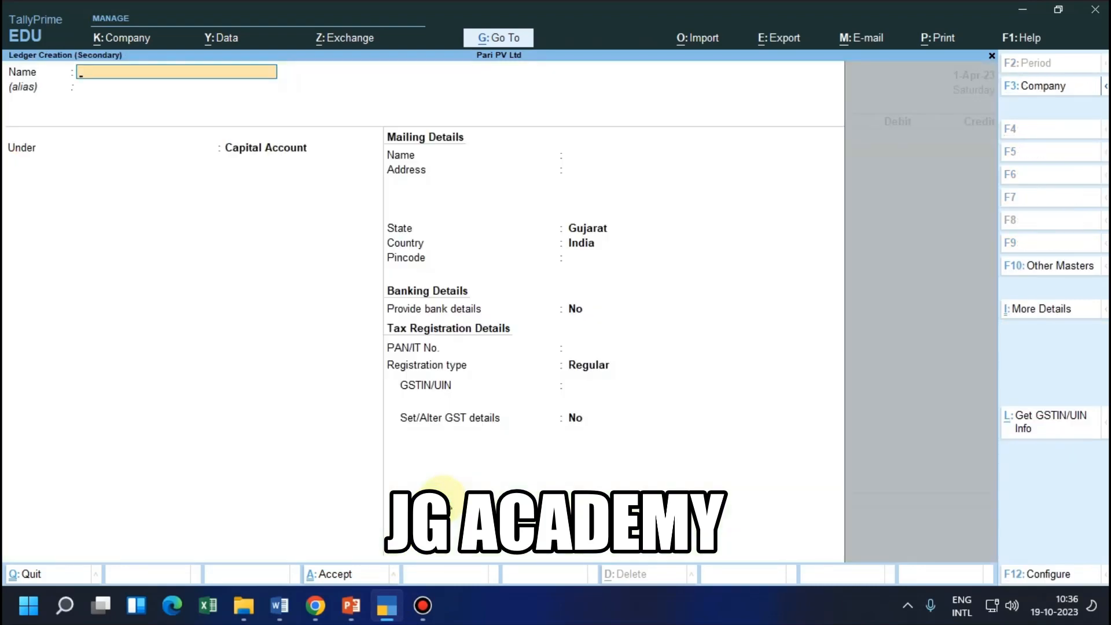
text(Yash Enterprise Ac/)
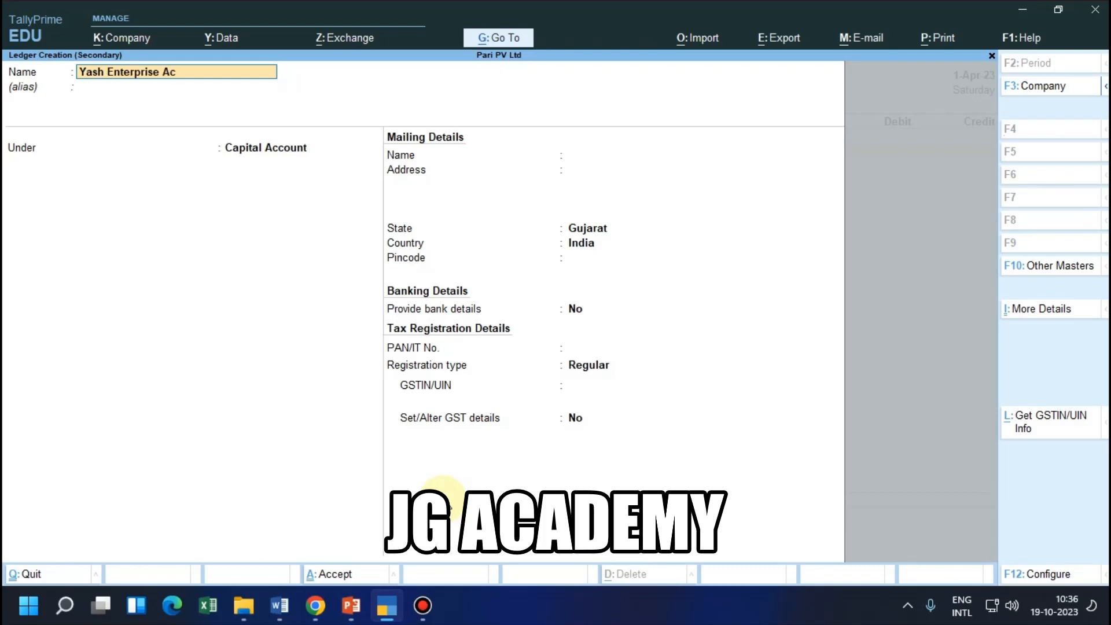
Place the Yash Enterprise Ac/ ledger under Sundry Debtors with bill-by-bill balances kept, and save it
key(Return)
key(Return)
text(Sun)
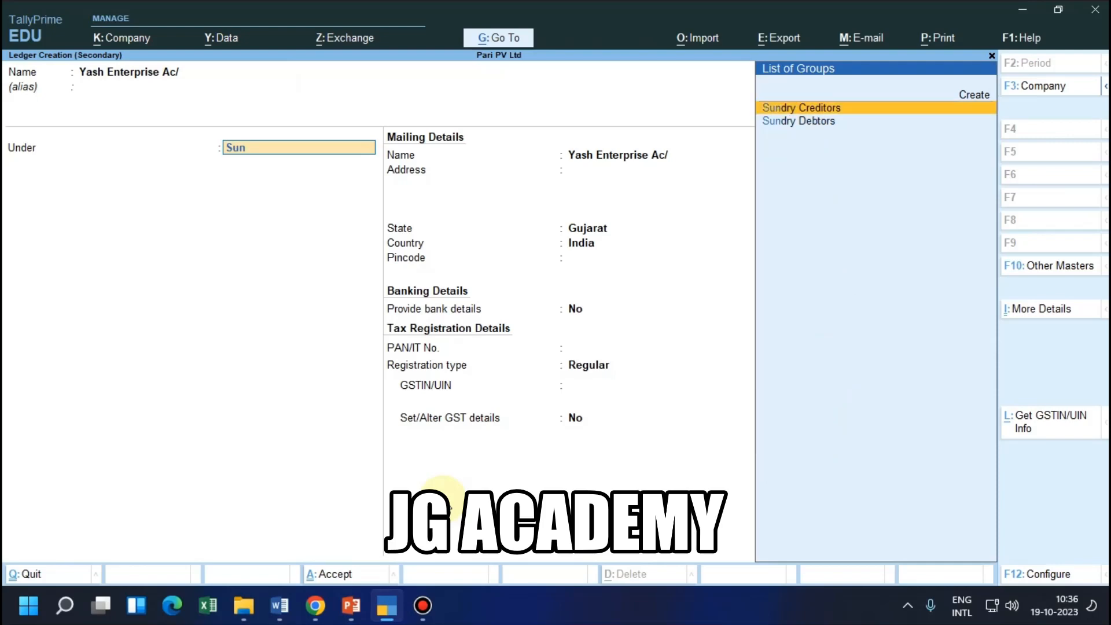
key(Down)
key(Return)
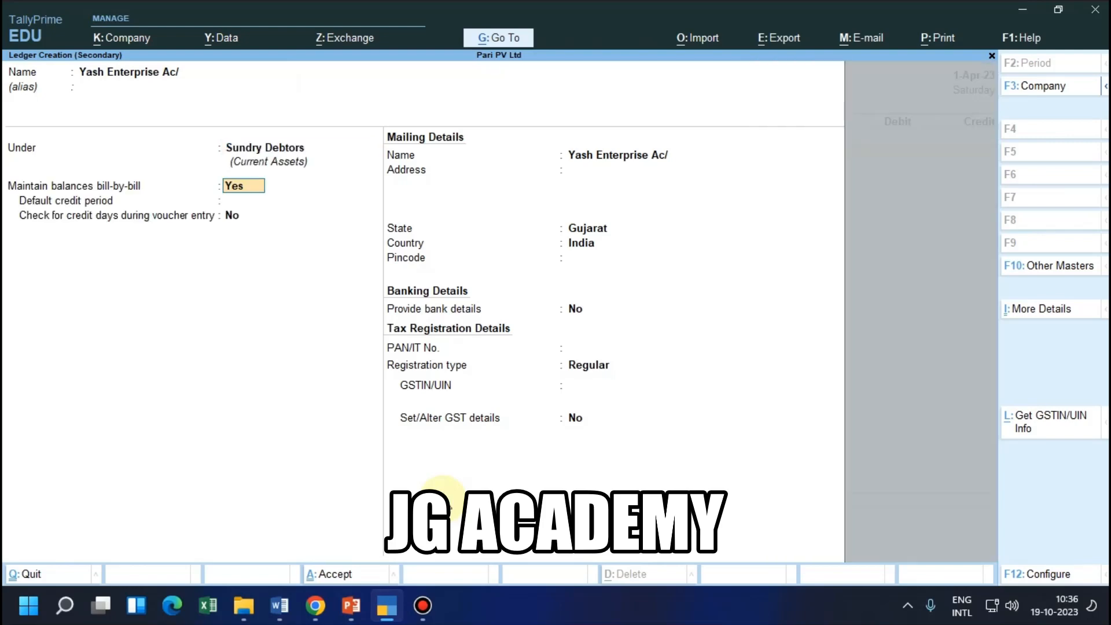
key(Return)
key(ctrl+a)
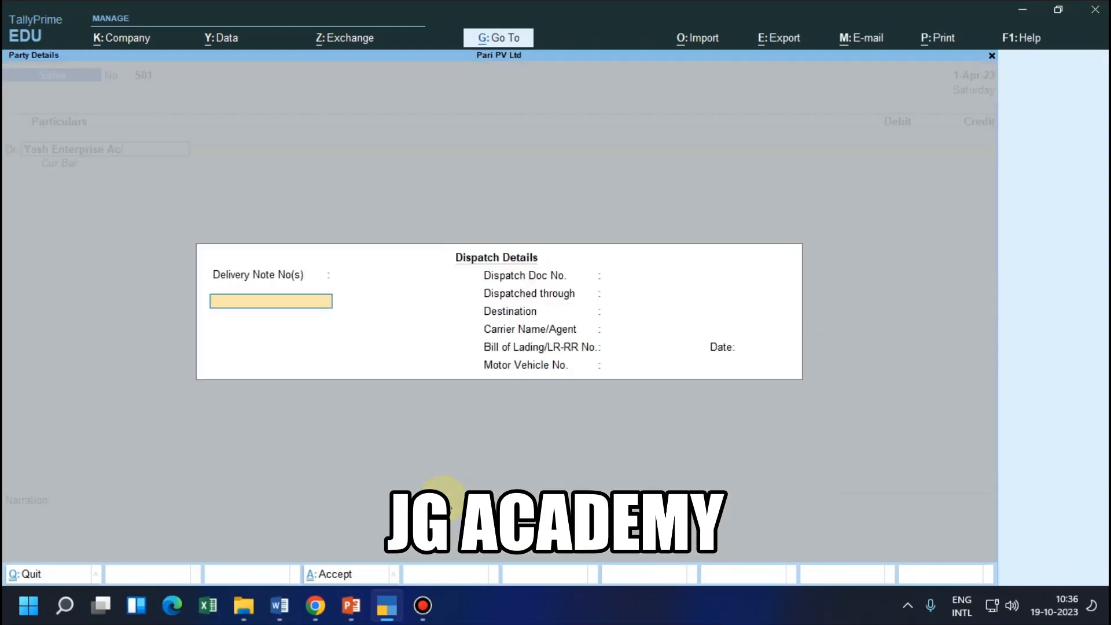
Accept the blank dispatch and default party details, and debit Yash Enterprise Ac/ 15,000 against New Ref S01
key(ctrl+a)
key(ctrl+a)
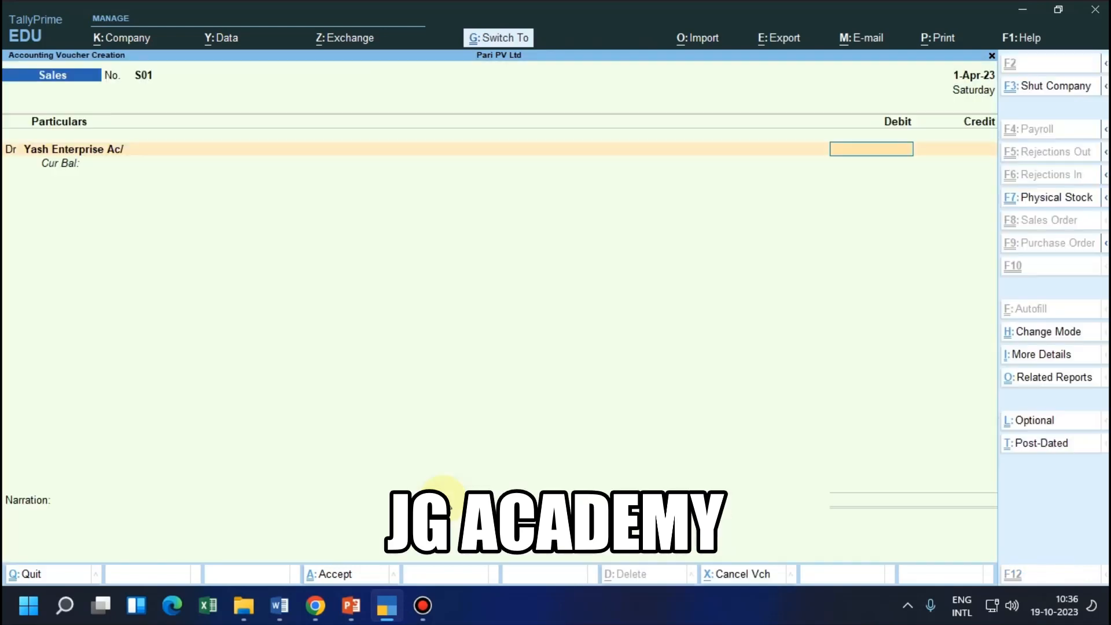
text(15000)
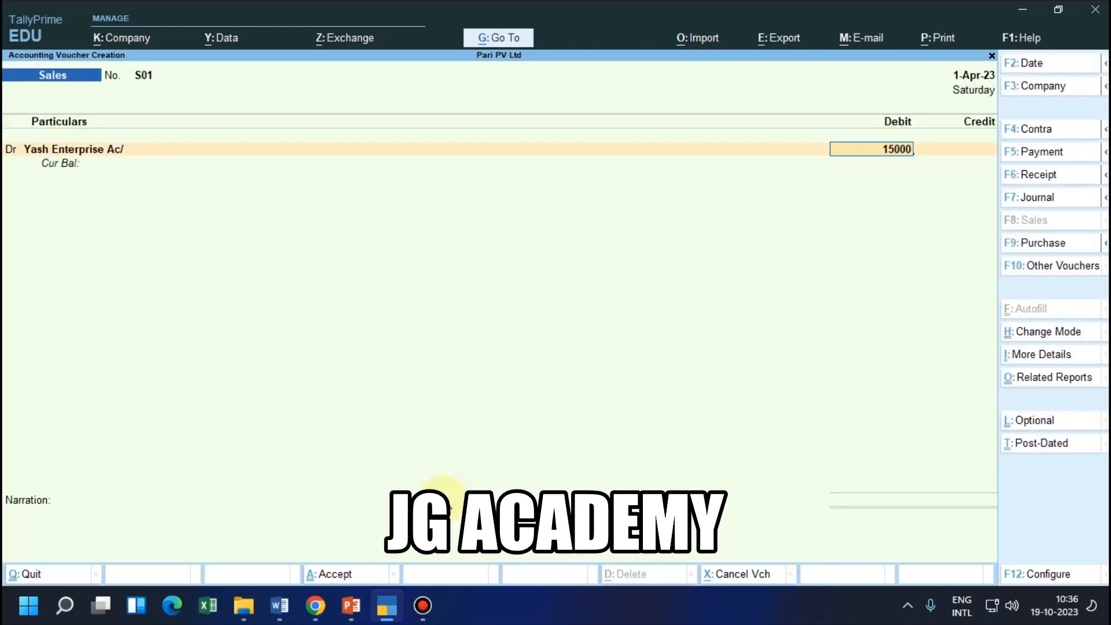
key(Return)
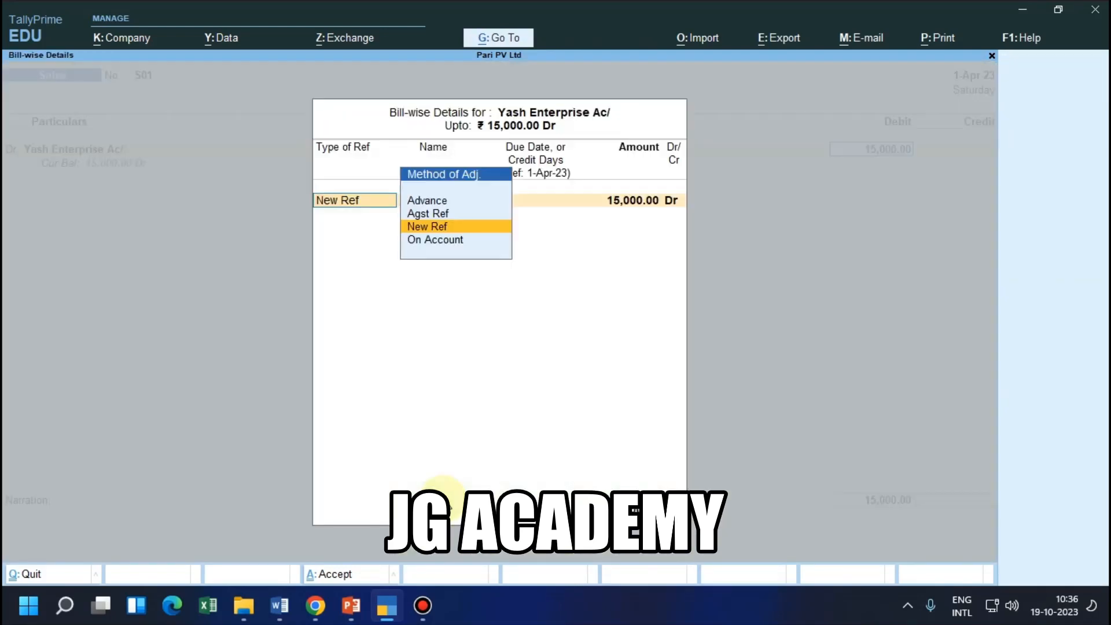
key(Return)
key(Return)
key(Return)
key(Return)
key(Return)
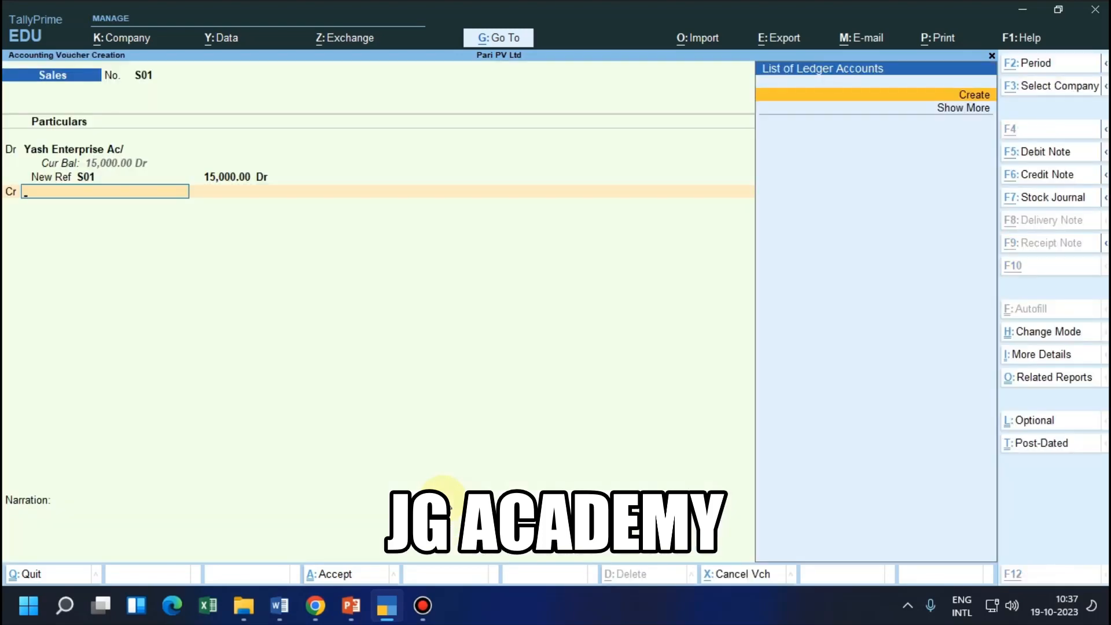
Check the credit side of the sale in the Word notes, and in TallyPrime start a ledger named Sales A/c
key(alt+Tab)
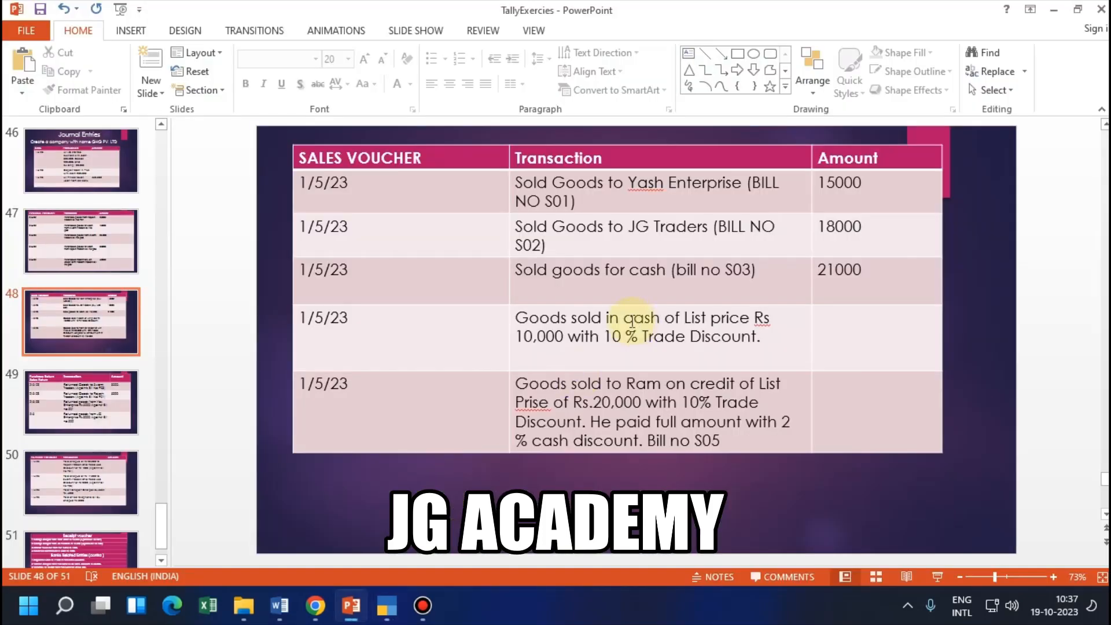
key(alt+Tab)
click(280, 605)
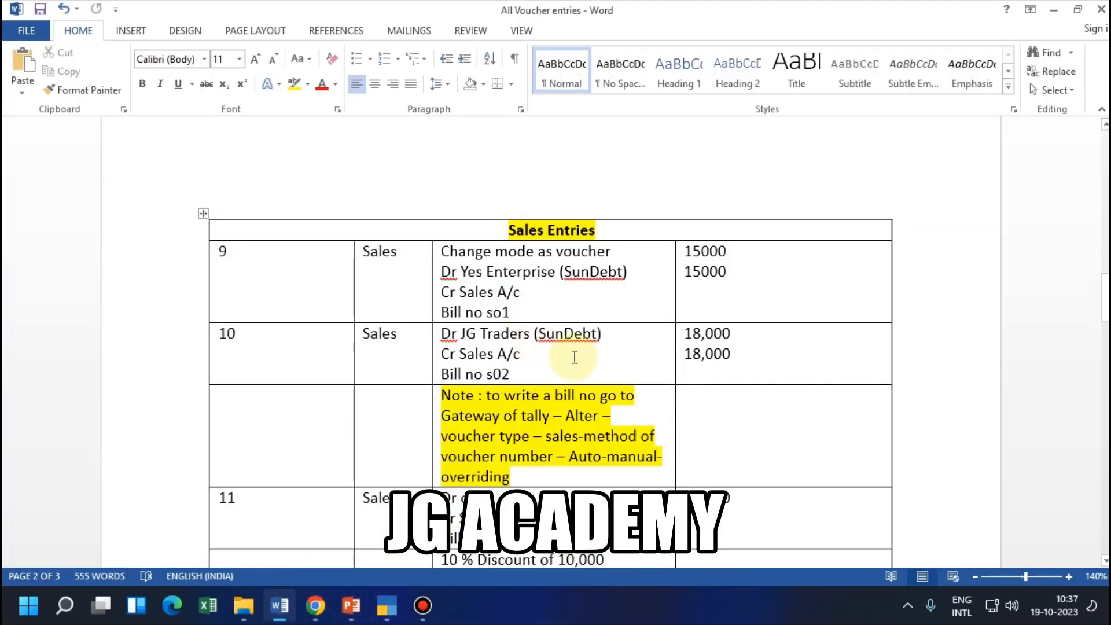
key(alt+Tab)
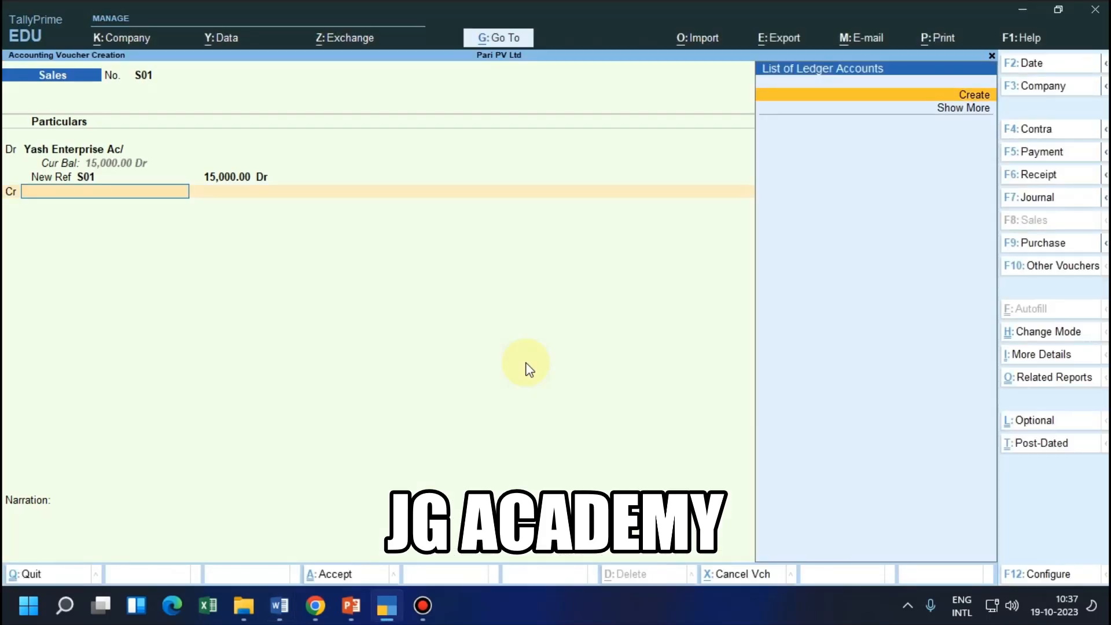
key(Return)
text(Sa)
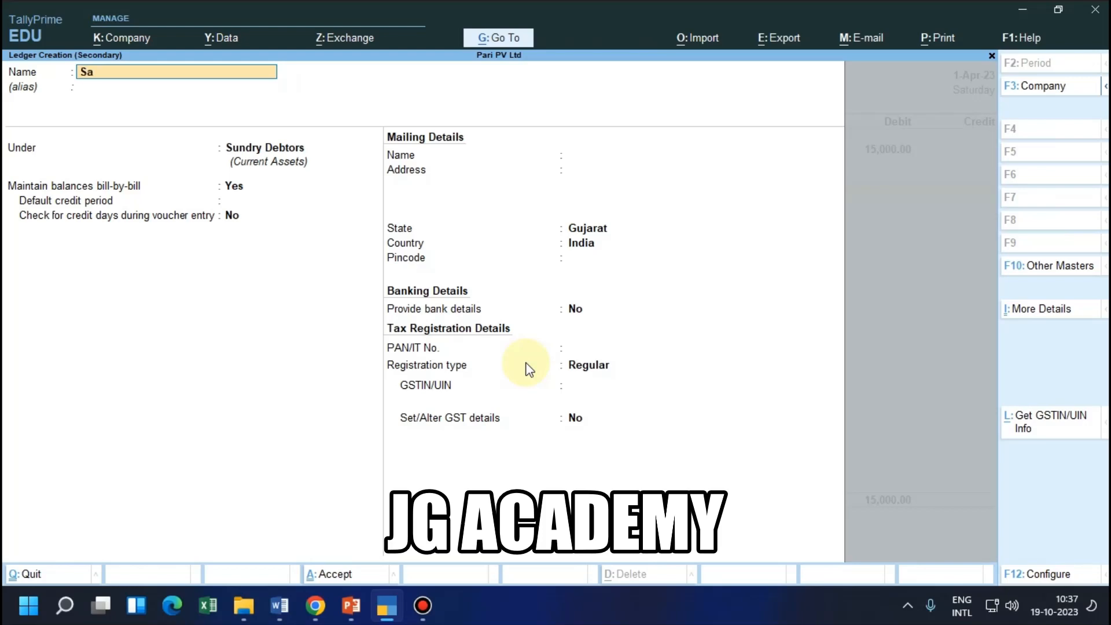
text(les A/c)
Place the Sales A/c ledger under Sales Accounts, keep its default settings and save it
key(Return)
key(Return)
text(Sal)
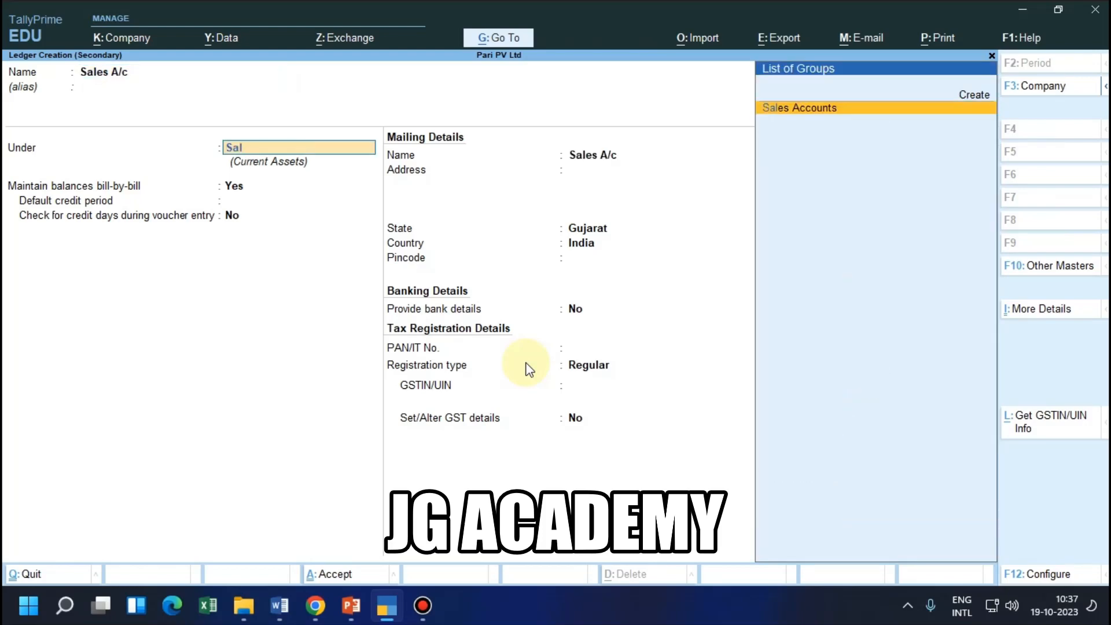
key(Return)
key(Return)
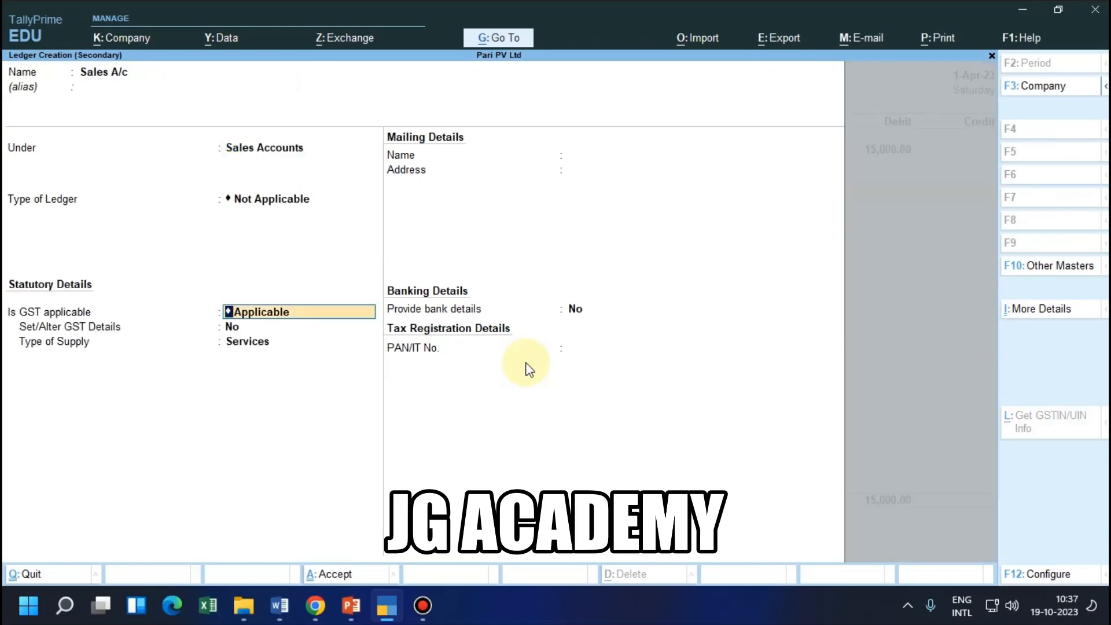
key(ctrl+a)
key(ctrl+a)
key(ctrl+a)
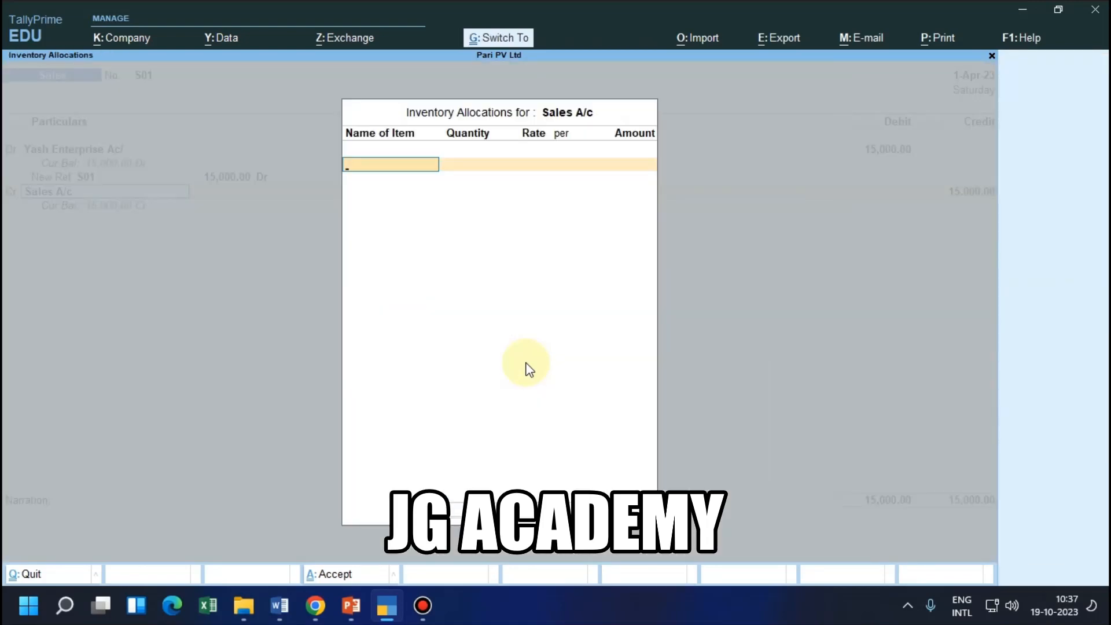
Credit Sales A/c with 15,000 in voucher S01 and leave its inventory allocation empty
key(Return)
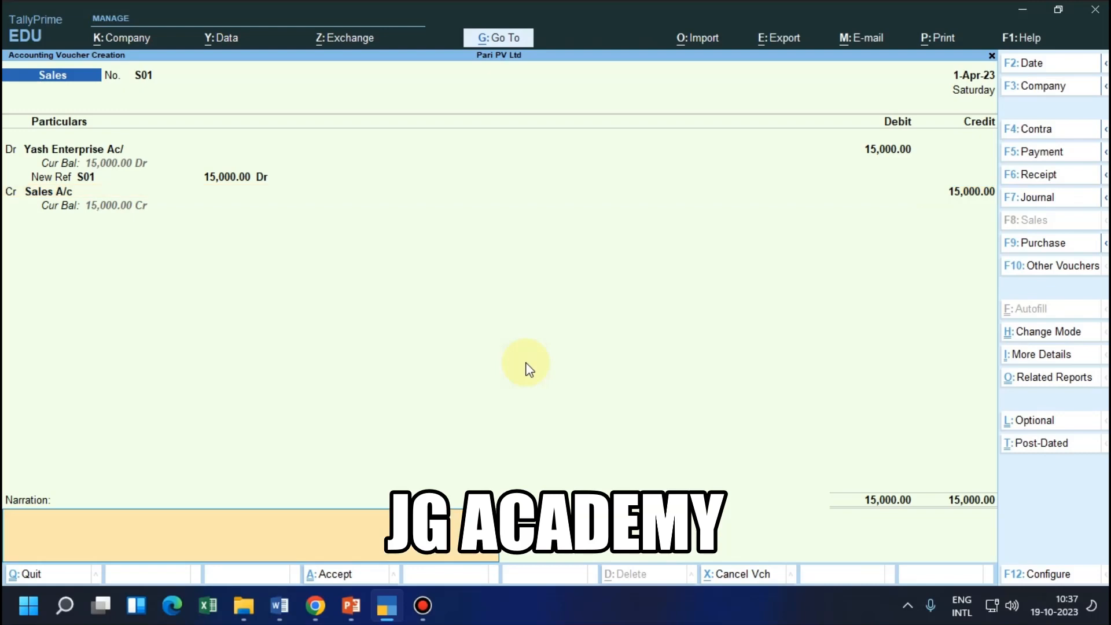
Copy the Yash Enterprise transaction text from the PowerPoint slide into voucher S01's narration in TallyPrime, and save the voucher
key(alt+Tab)
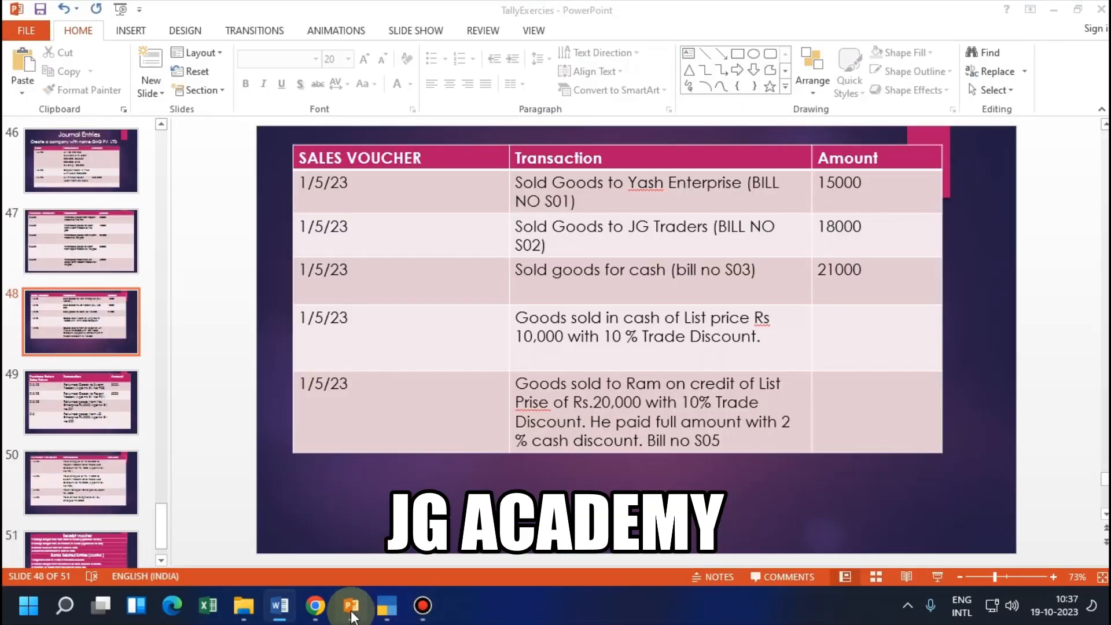
click(351, 606)
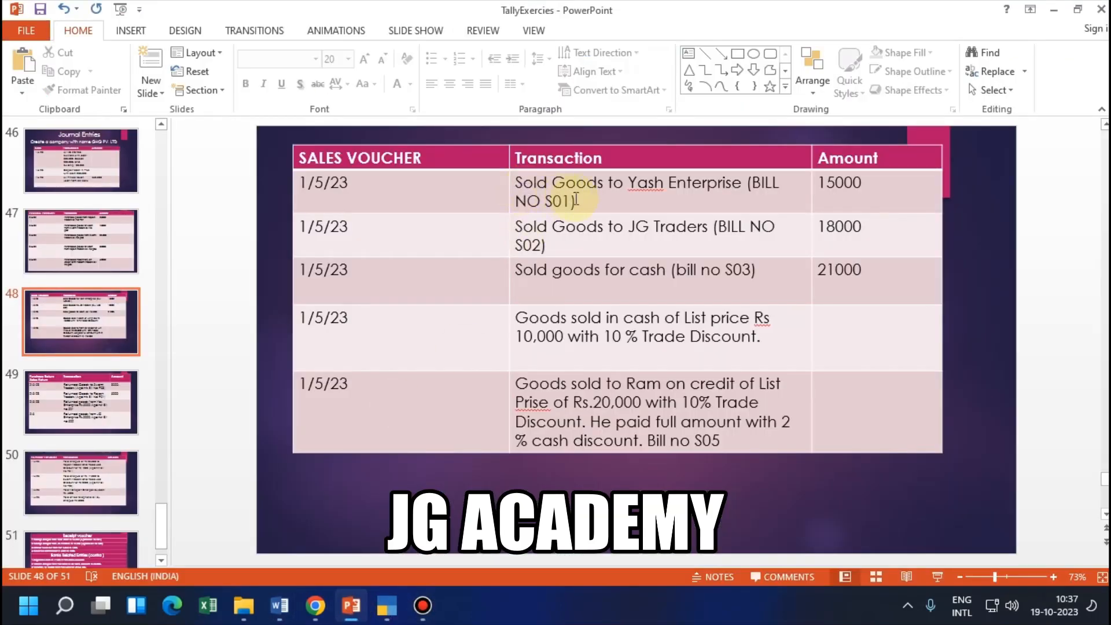
drag(579, 199, 510, 189)
key(ctrl+c)
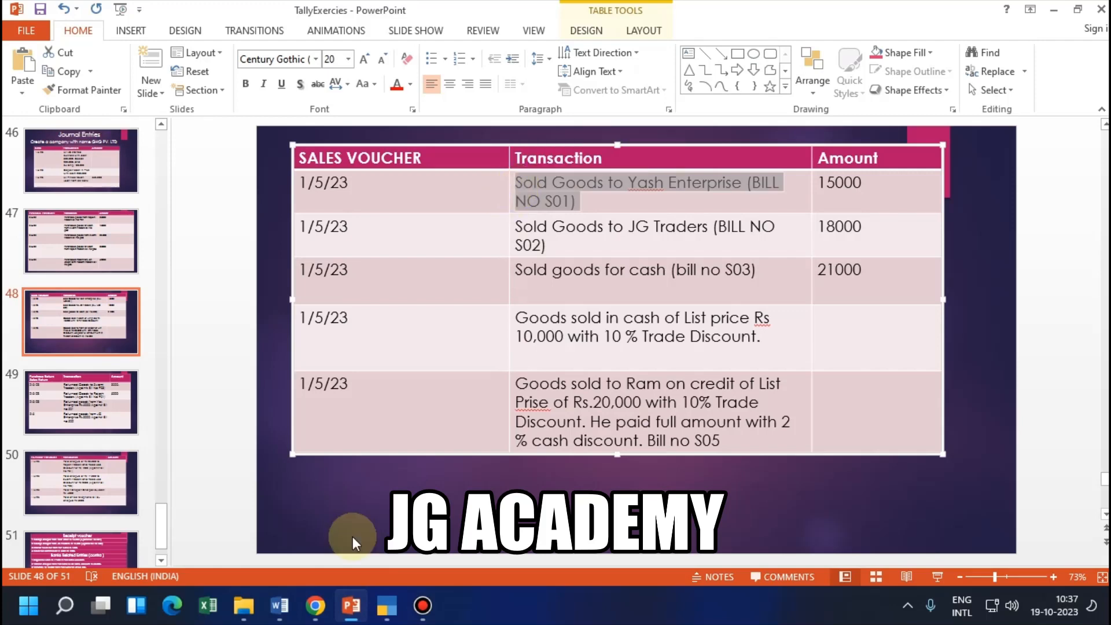
click(386, 605)
key(ctrl+v)
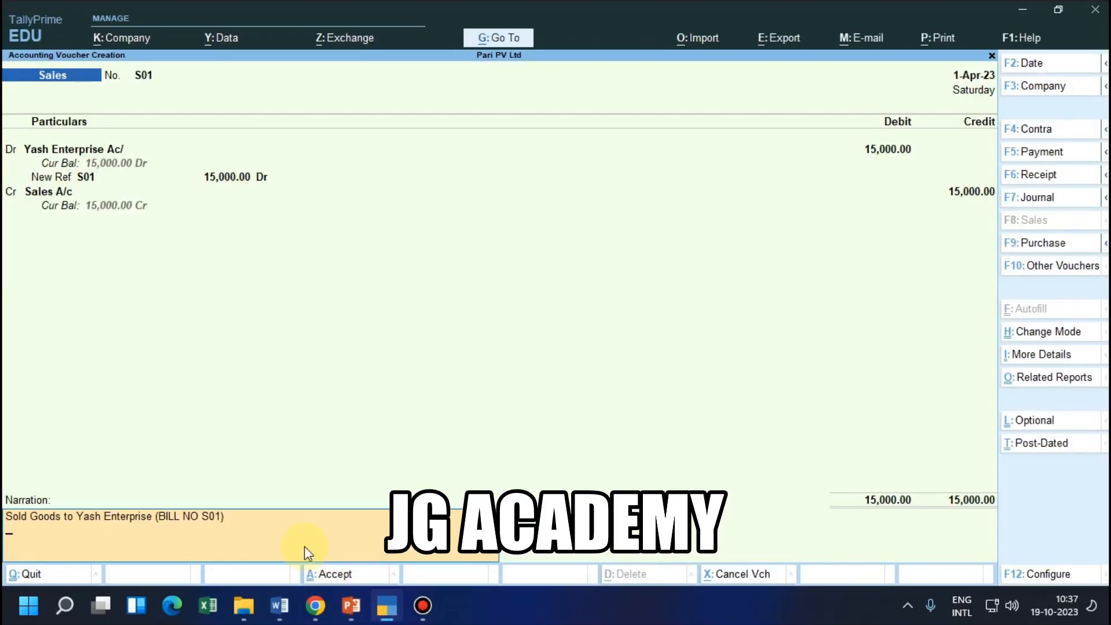
key(Return)
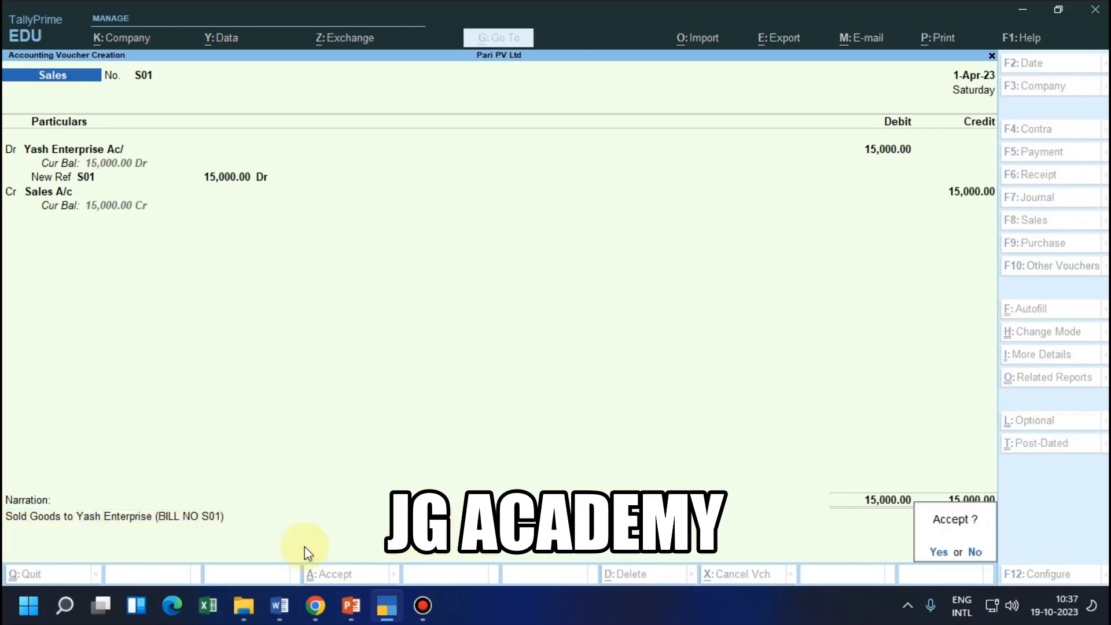
key(Return)
Check the date and ledger accounts of the JG Traders sale in the PowerPoint slide and Word notes, and return to TallyPrime
key(alt+Tab)
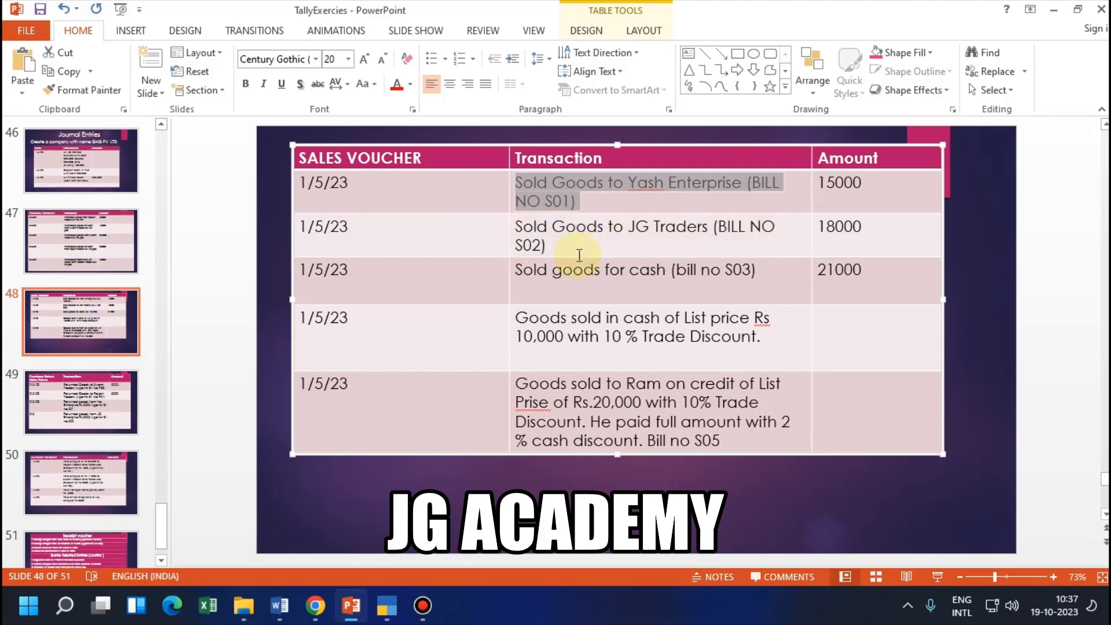
click(361, 232)
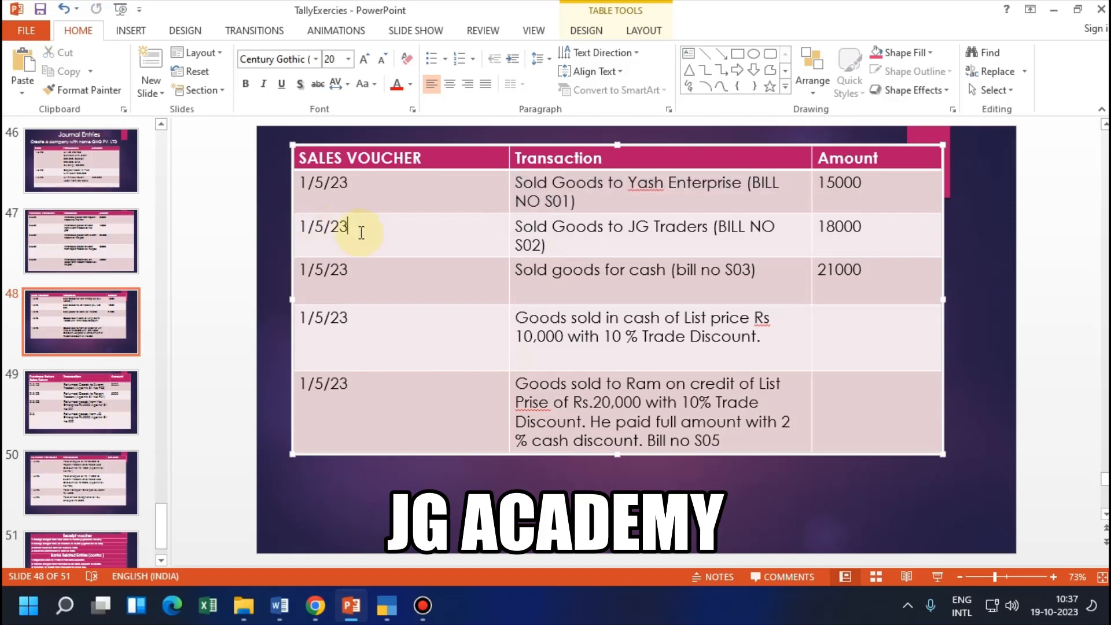
double_click(361, 232)
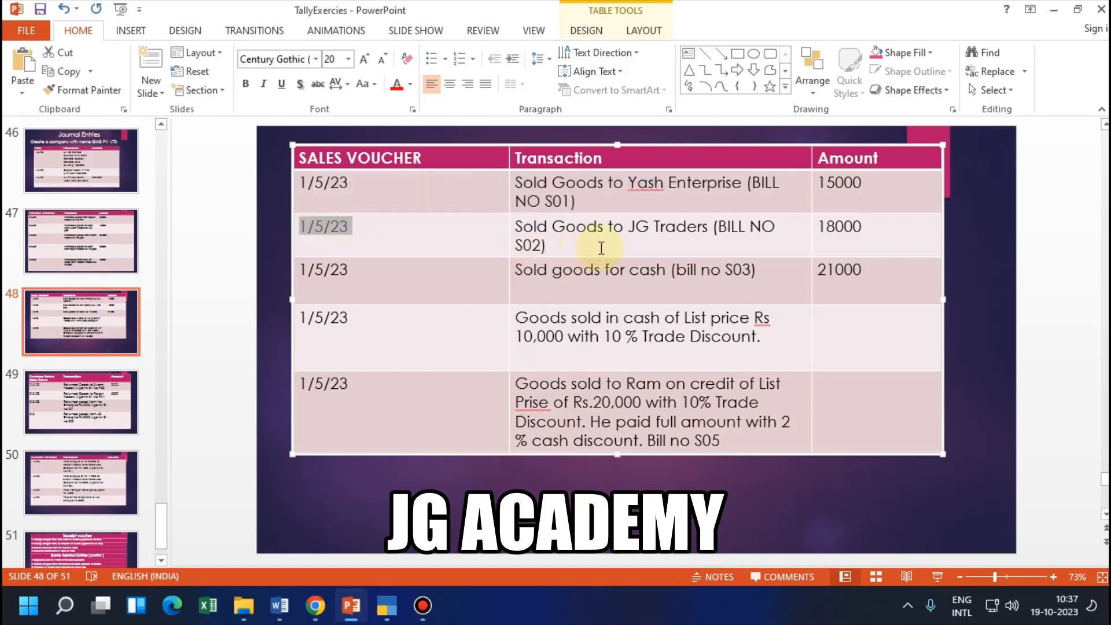
click(280, 605)
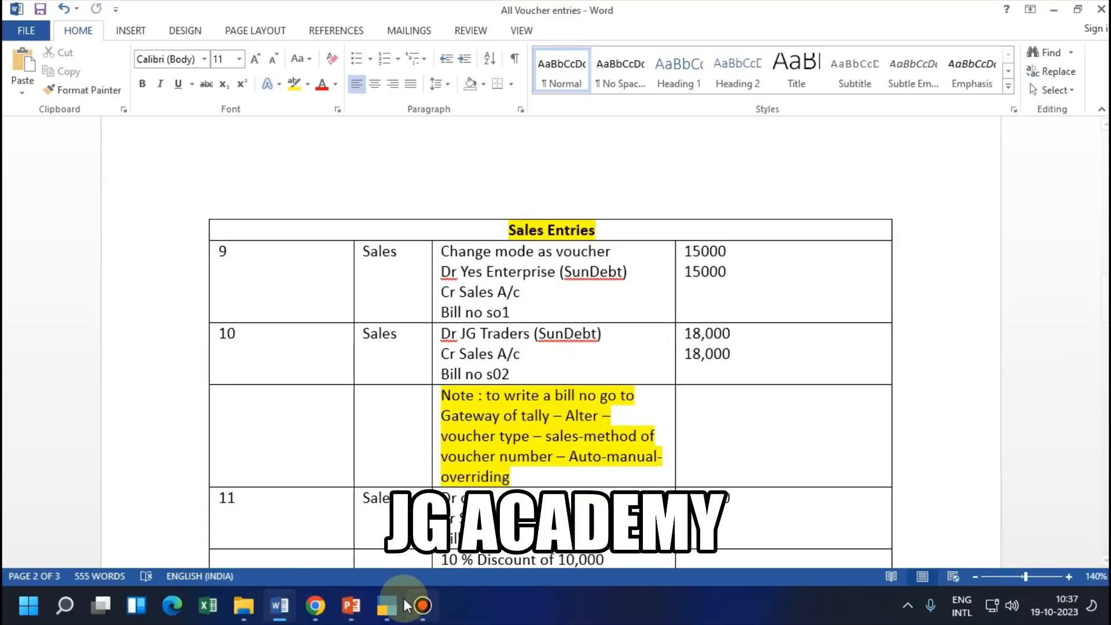
click(398, 599)
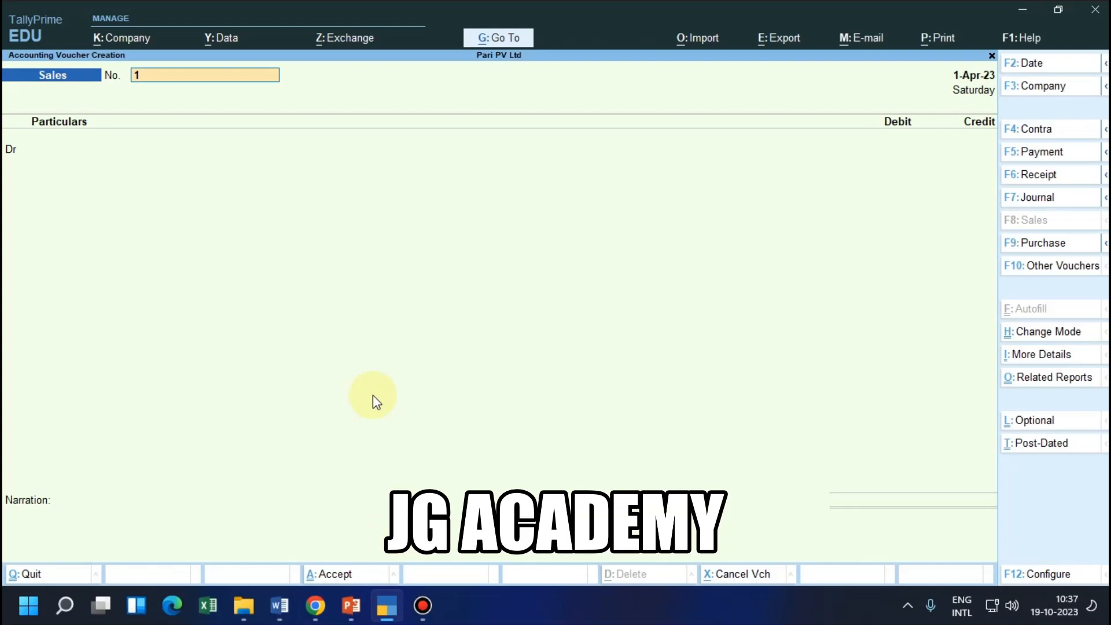
Number the new sales voucher S02
text(s0)
key(BackSpace)
key(BackSpace)
text(S02)
key(Return)
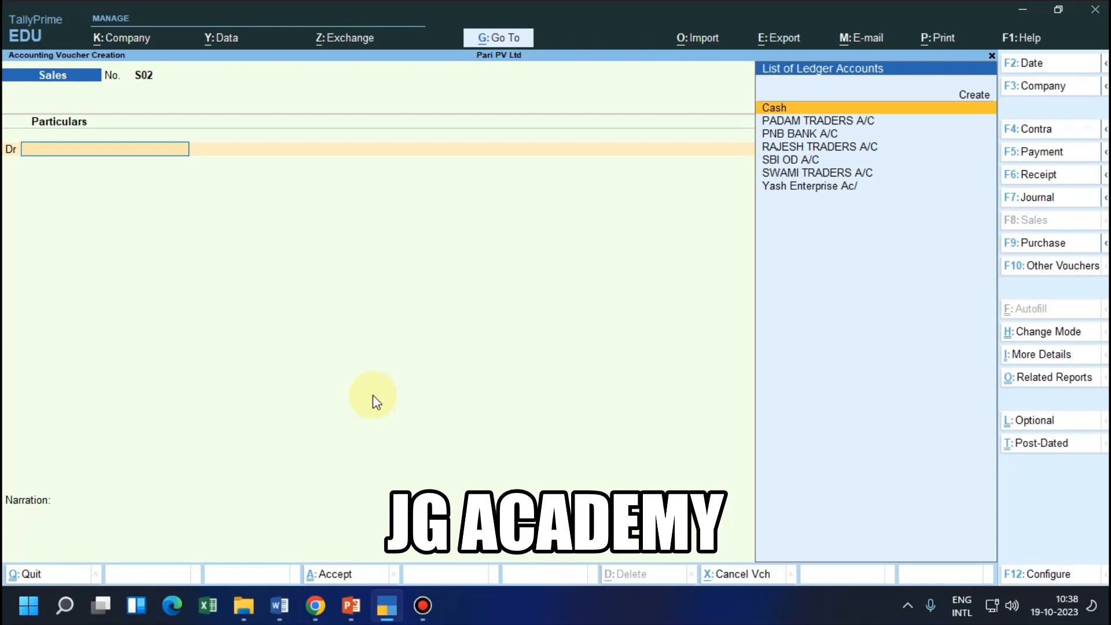
Set the voucher date of the new sale to 1 May 2023
key(F2)
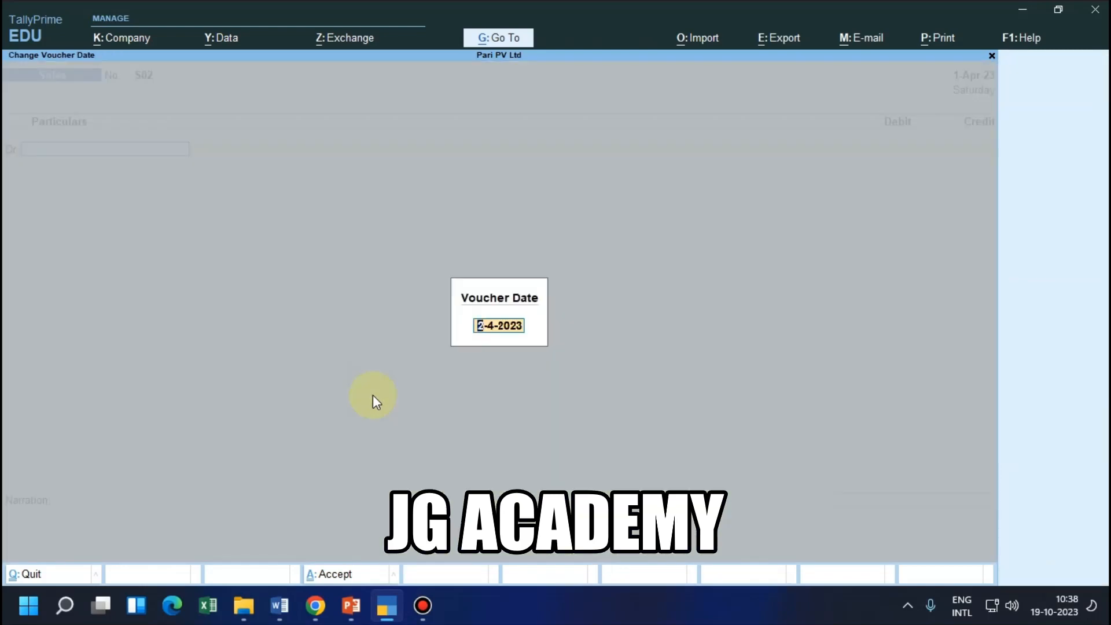
key(Delete)
text(1)
key(Delete)
key(Delete)
text(-5)
key(Return)
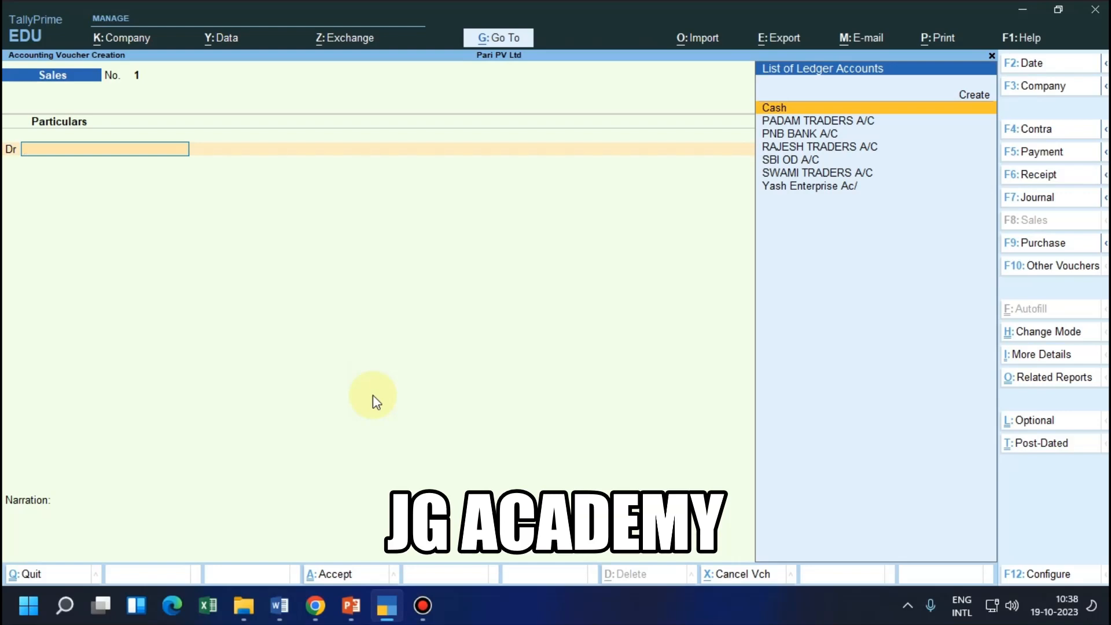
Check the debit party of the second sale in the Word notes, and in TallyPrime start a ledger named Jg Traders A/c
key(alt+Tab)
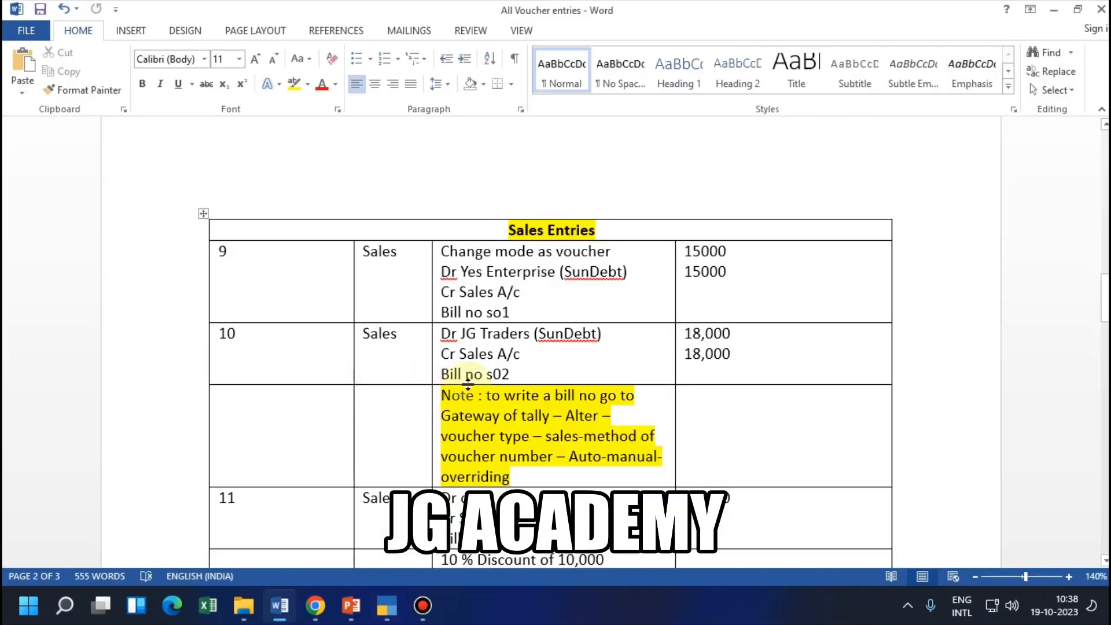
key(alt+Tab)
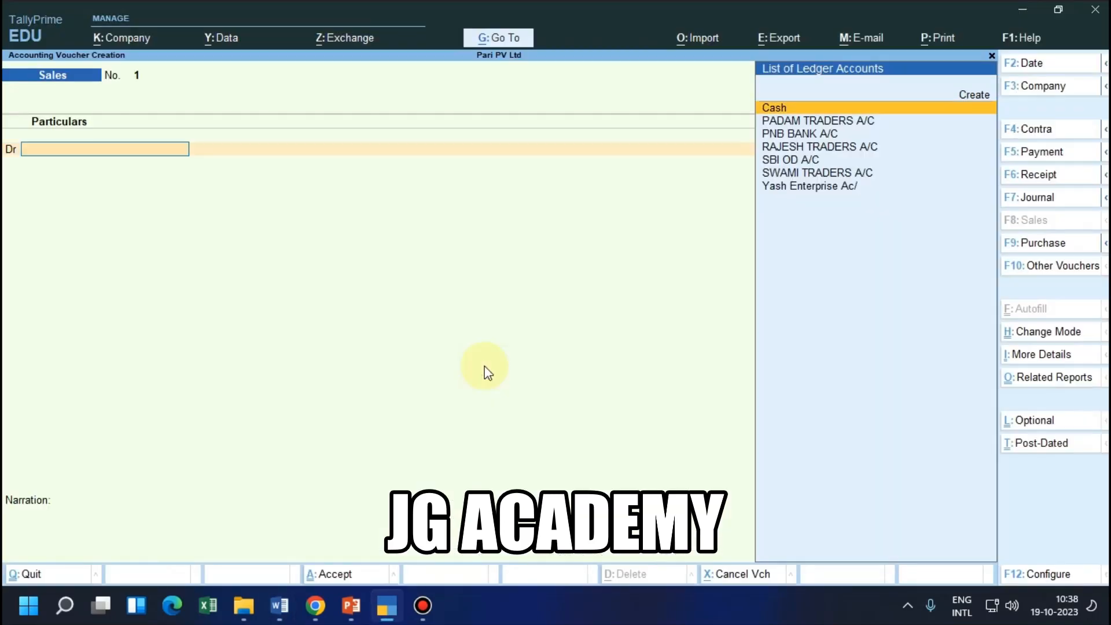
key(alt+c)
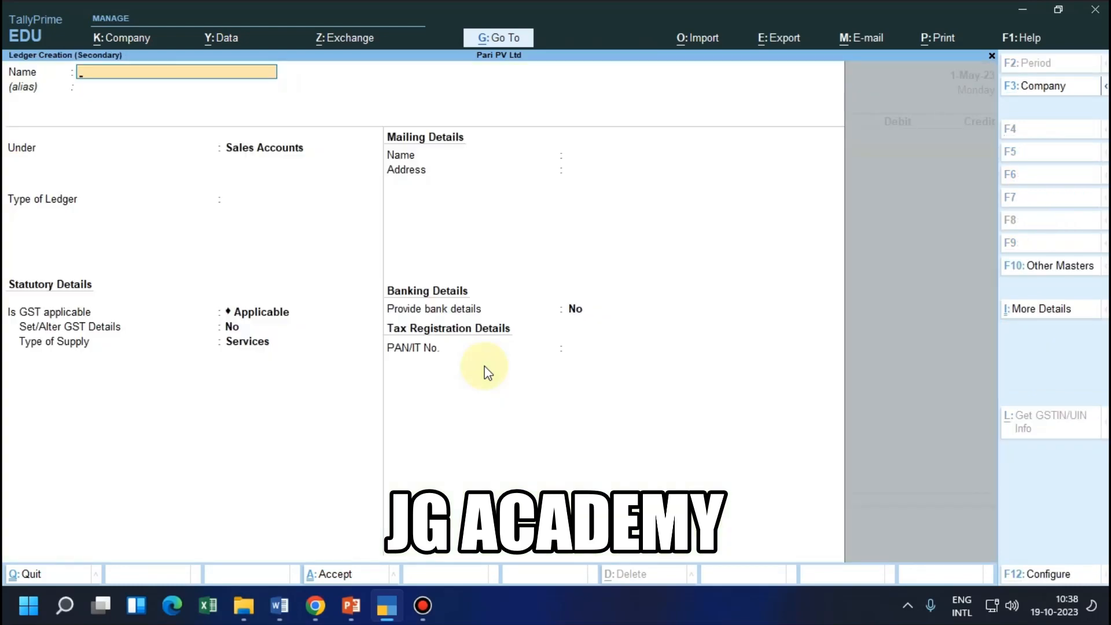
text(Jg A/c)
key(alt+Tab)
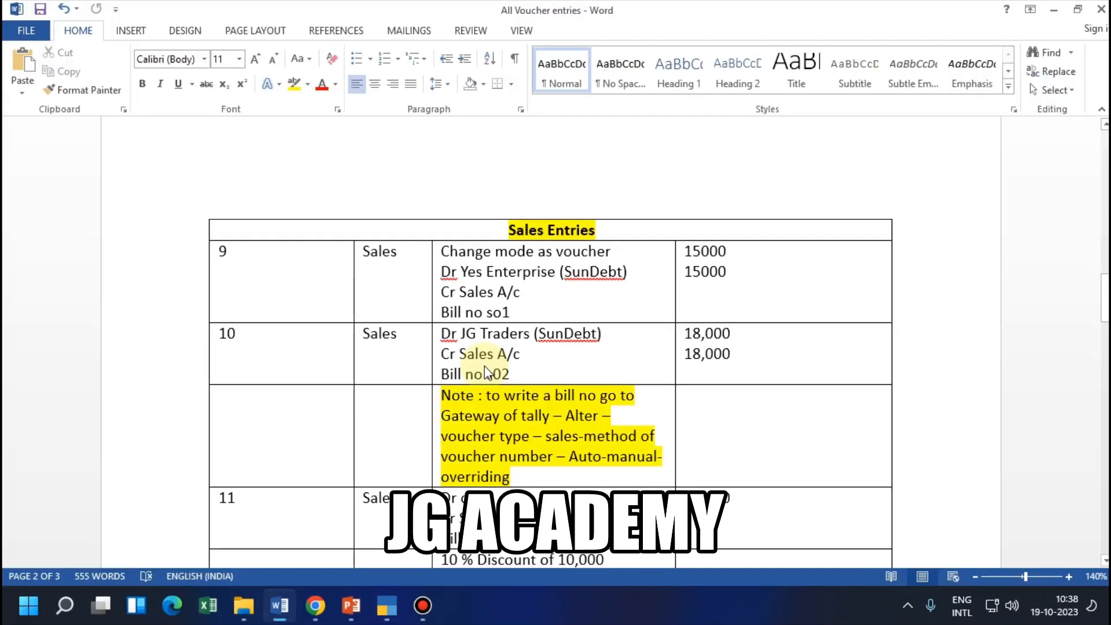
key(alt+Tab)
key(BackSpace)
key(BackSpace)
key(BackSpace)
key(BackSpace)
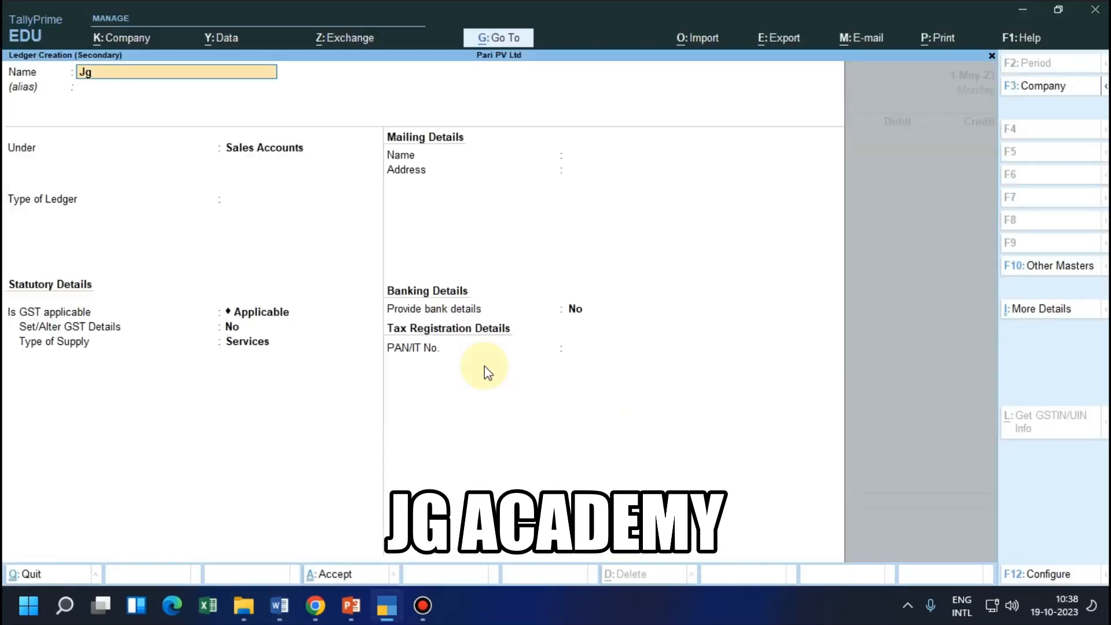
text(Traders A/c)
key(Return)
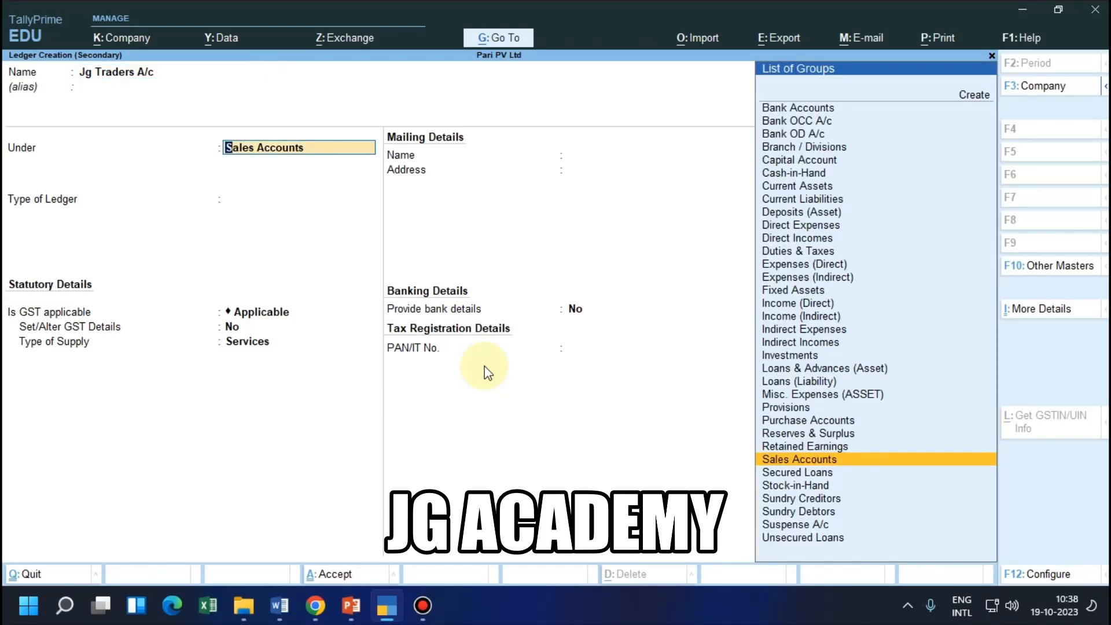
Place the Jg Traders A/c ledger under Sundry Debtors, keep its default settings and save it
text(sund)
key(Down)
key(Return)
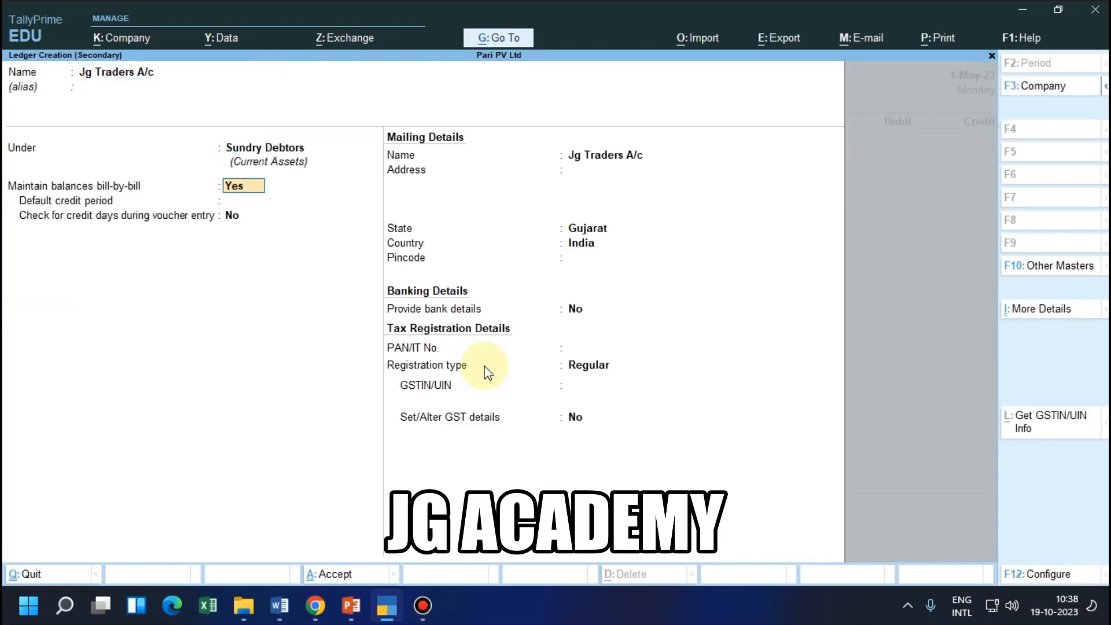
key(ctrl+a)
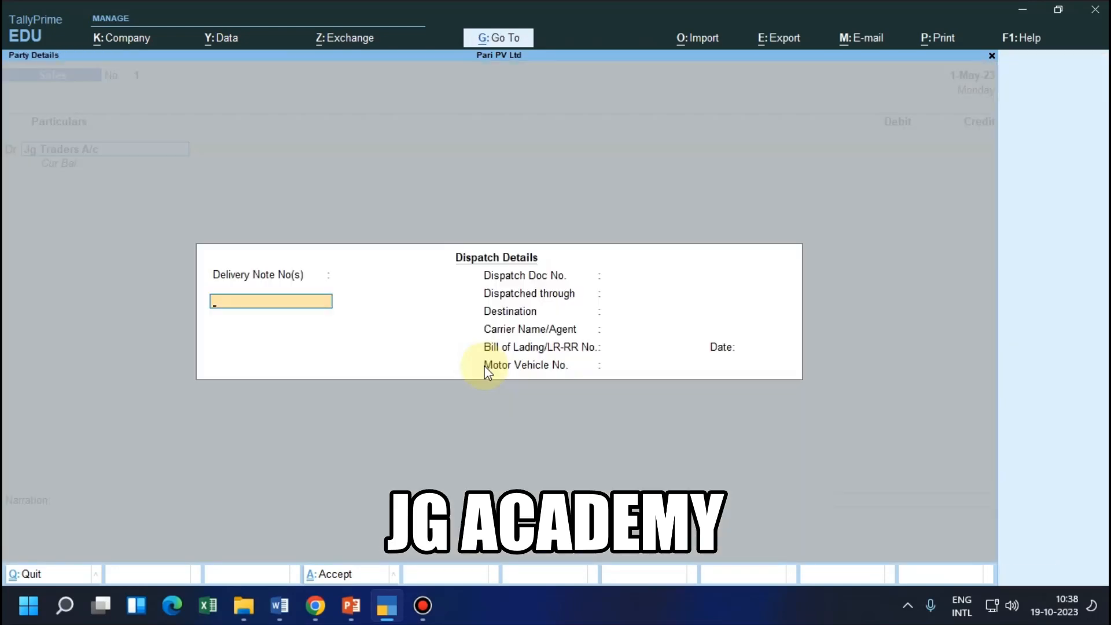
Accept the blank dispatch and default party details, and debit Jg Traders A/c 18,000 against New Ref 1
key(ctrl+a)
key(ctrl+a)
key(alt+Tab)
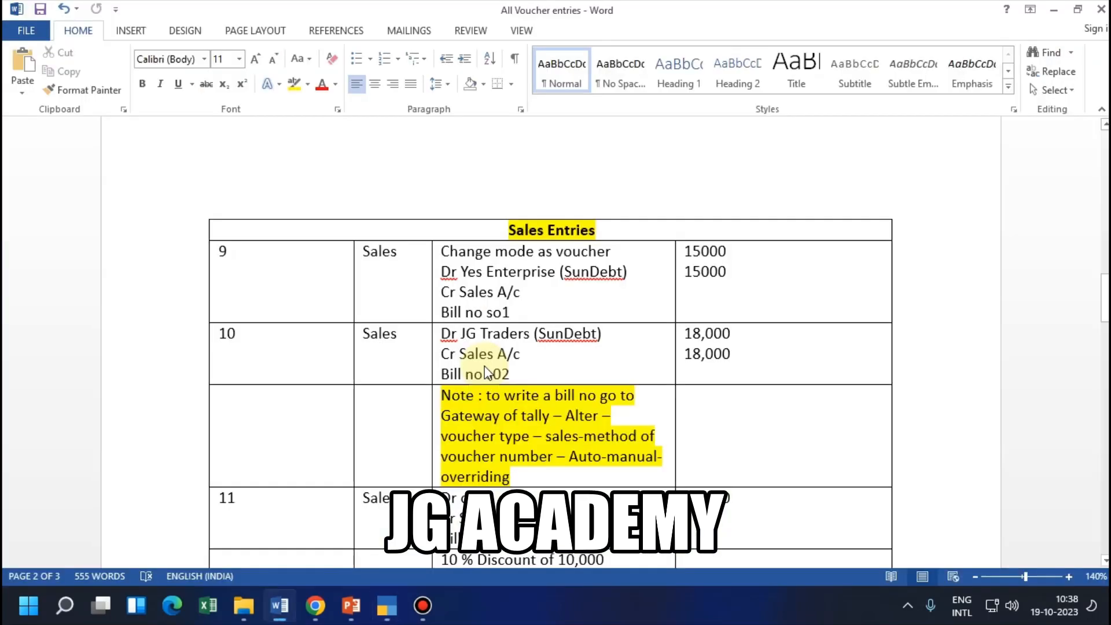
key(alt+Tab)
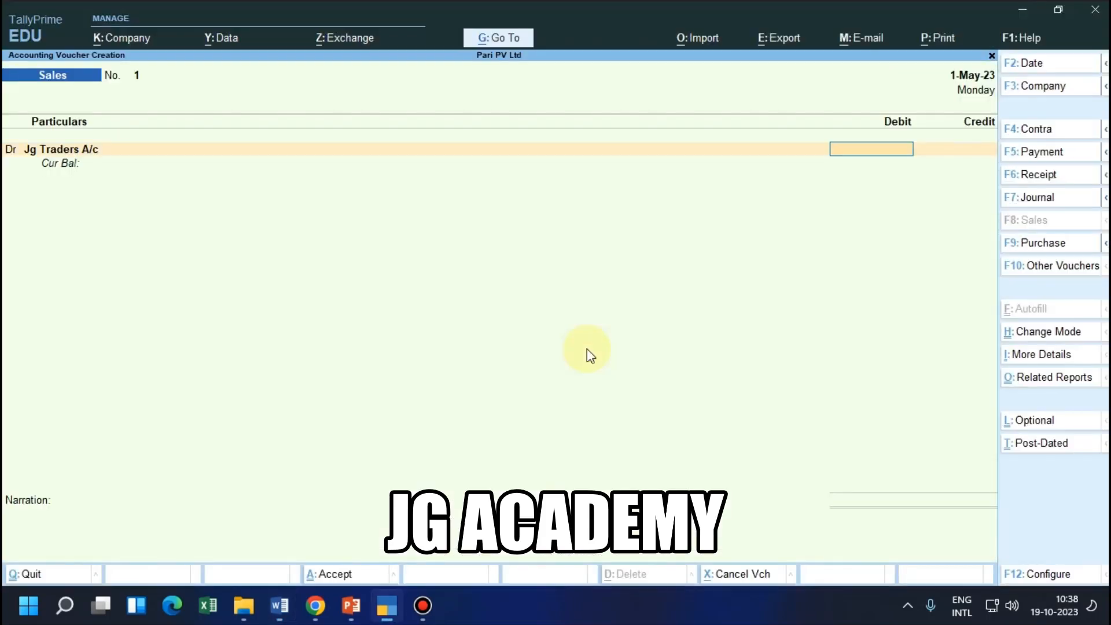
text(18000)
key(Return)
key(Return)
key(Return)
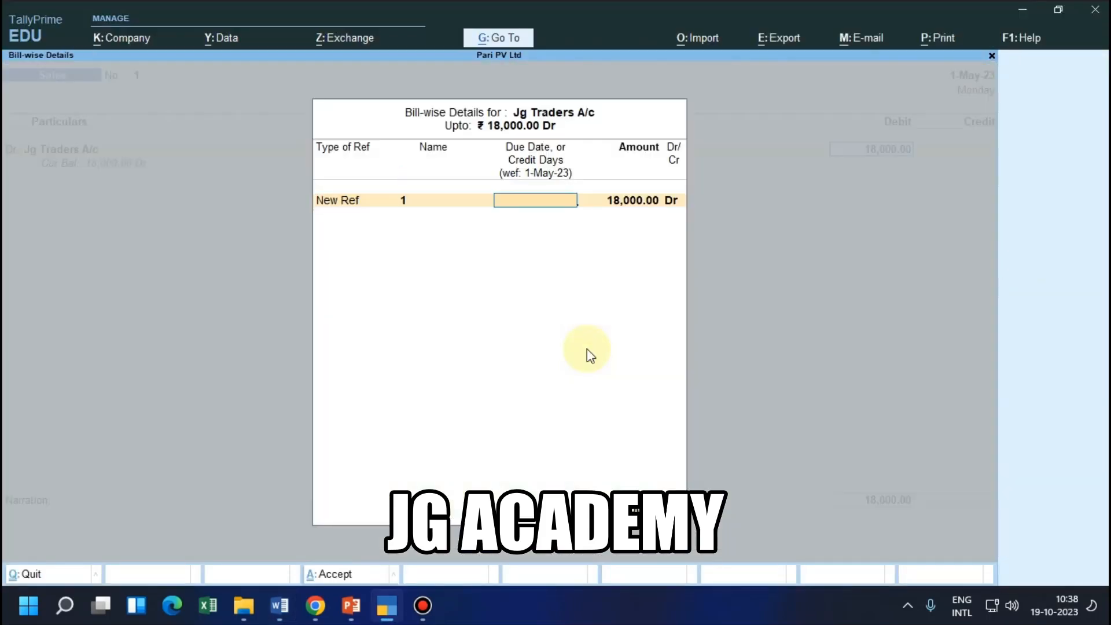
key(Return)
key(Return)
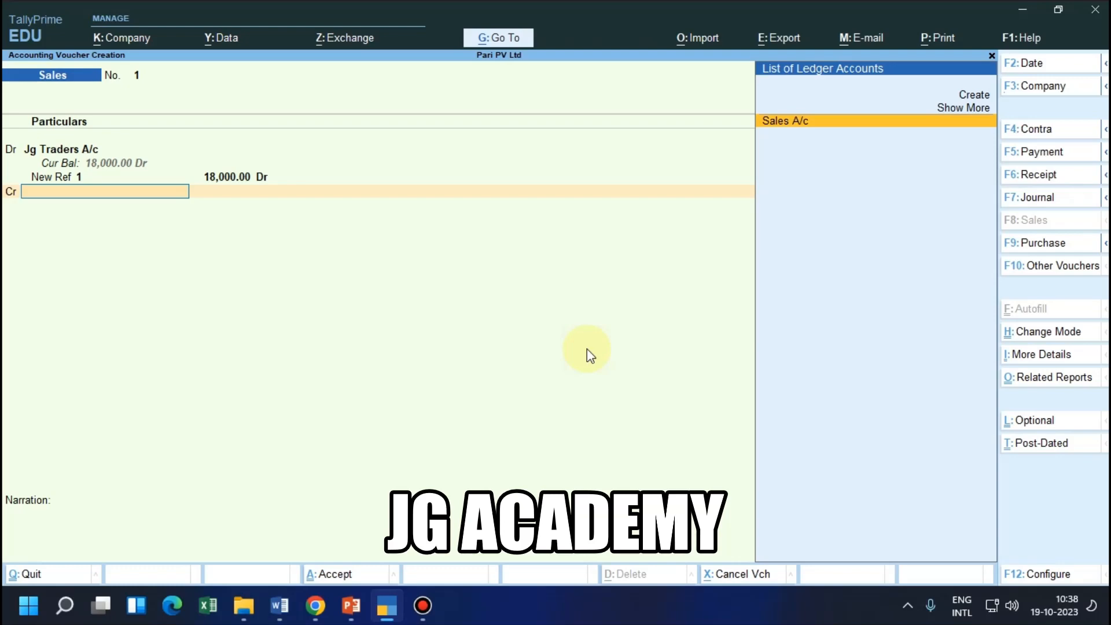
Credit Sales A/c with 18,000 and leave its tax classification empty
key(Return)
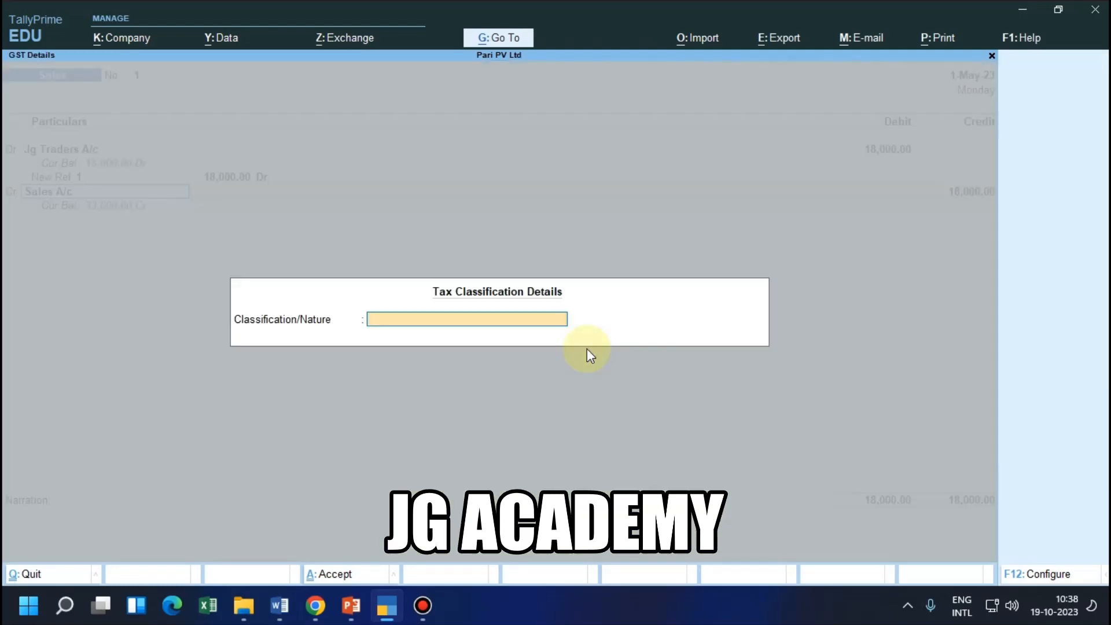
key(Return)
key(Return)
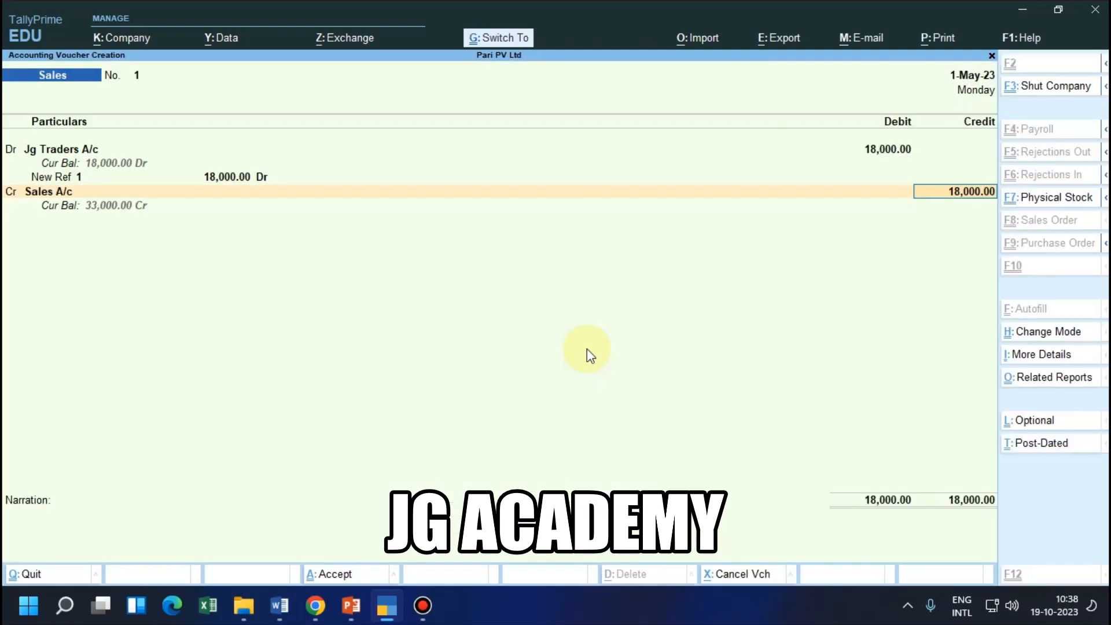
key(Return)
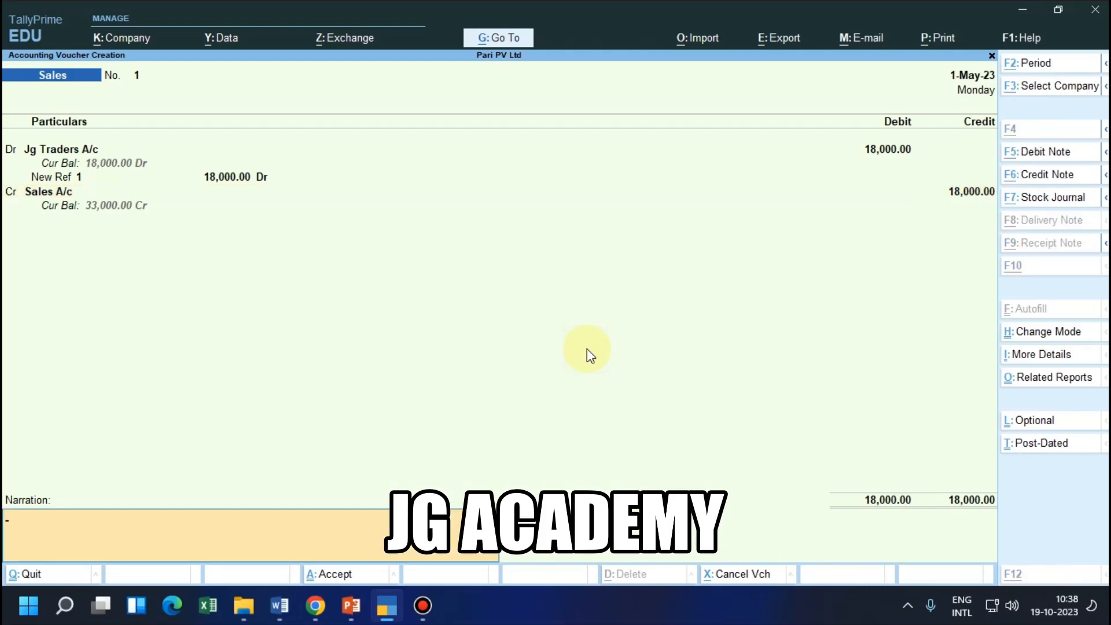
Copy the JG Traders transaction text from the PowerPoint slide into the voucher's narration in TallyPrime, and save the voucher
key(alt+Tab)
click(351, 606)
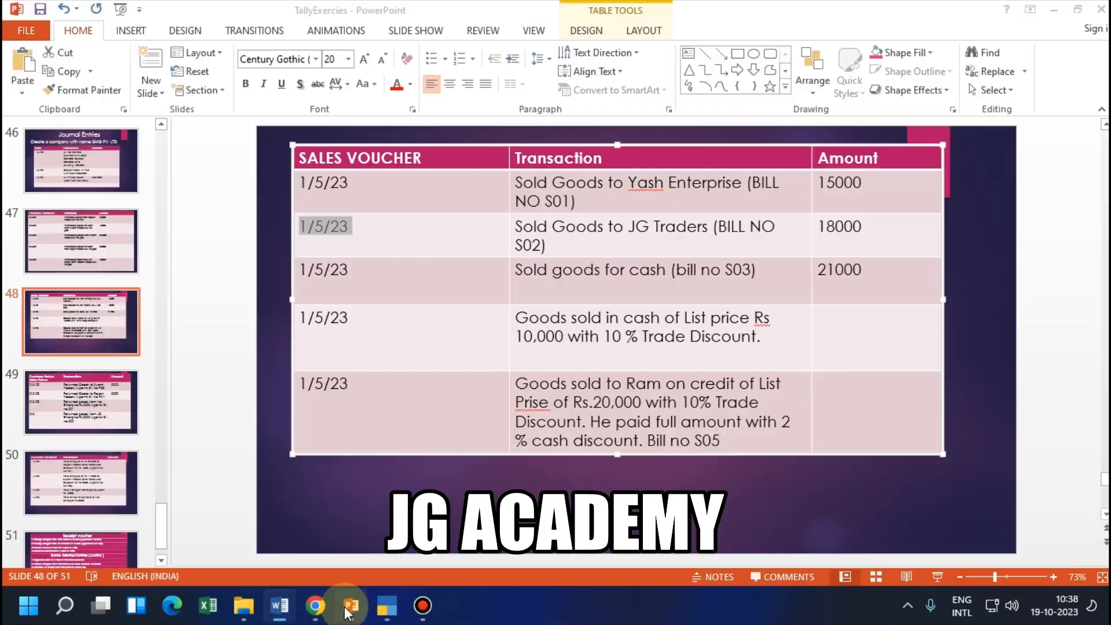
triple_click(524, 238)
key(ctrl+c)
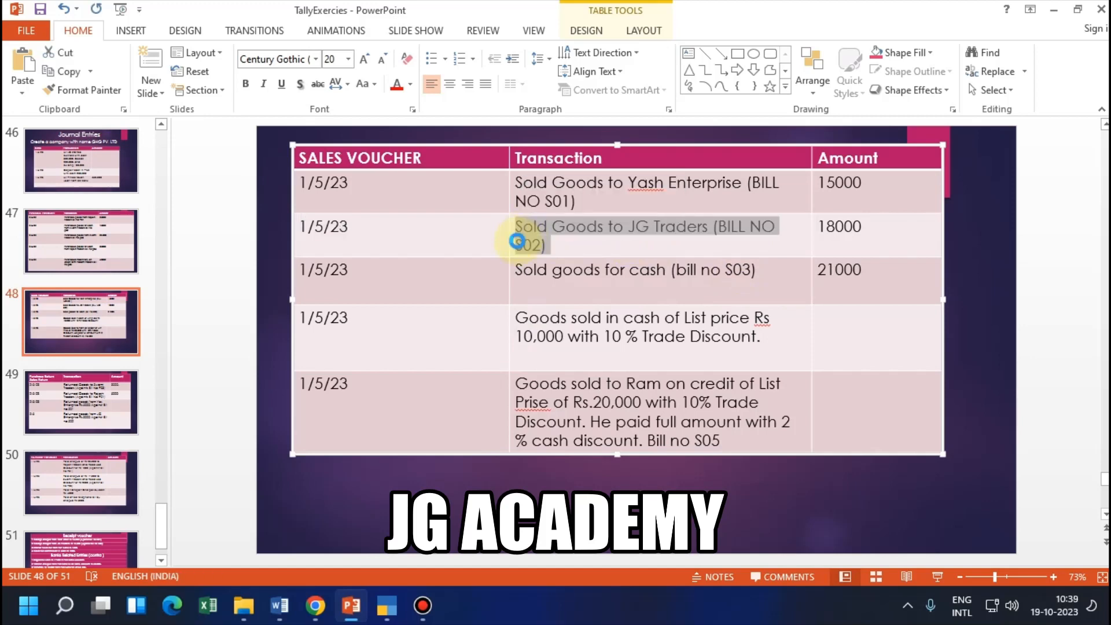
click(386, 605)
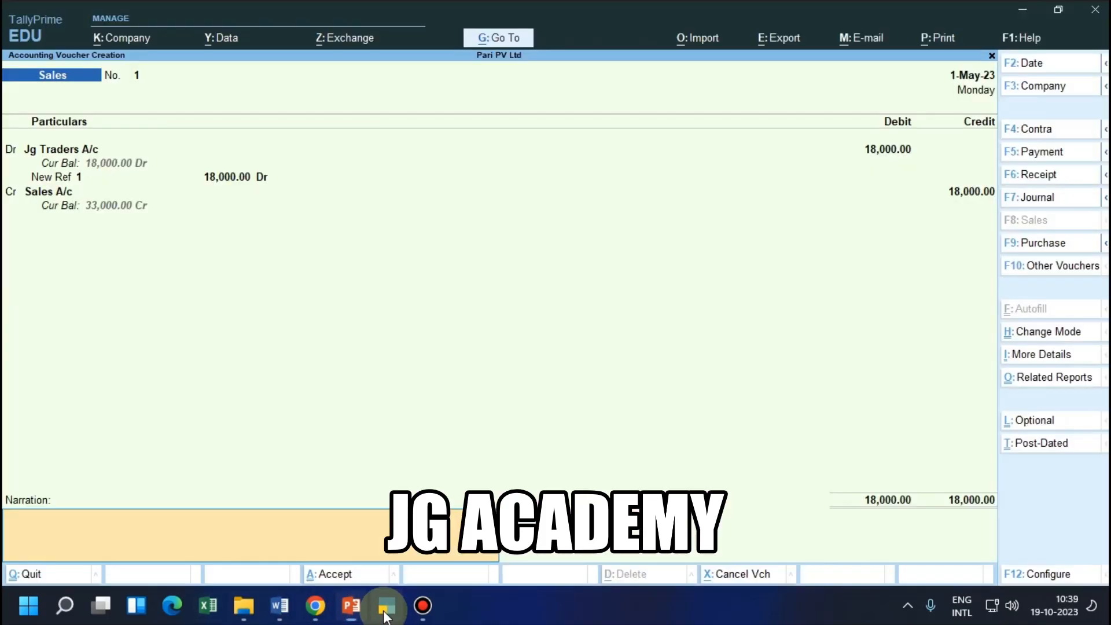
key(ctrl+v)
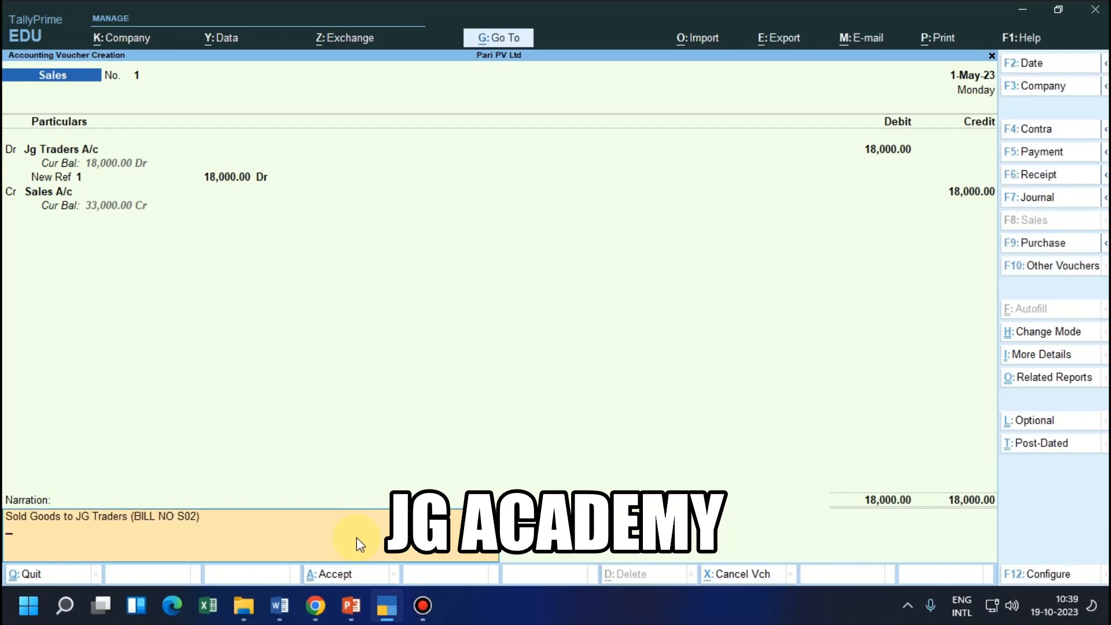
key(Return)
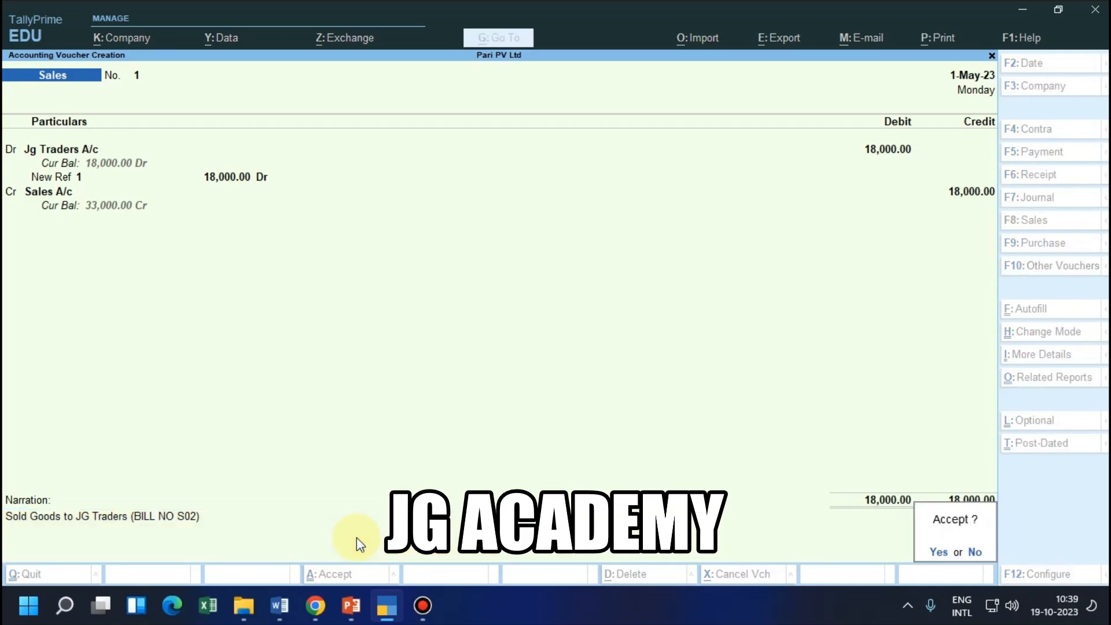
key(Return)
Check the third sales transaction on the PowerPoint slide and number the new TallyPrime sales voucher S03
key(alt+Tab)
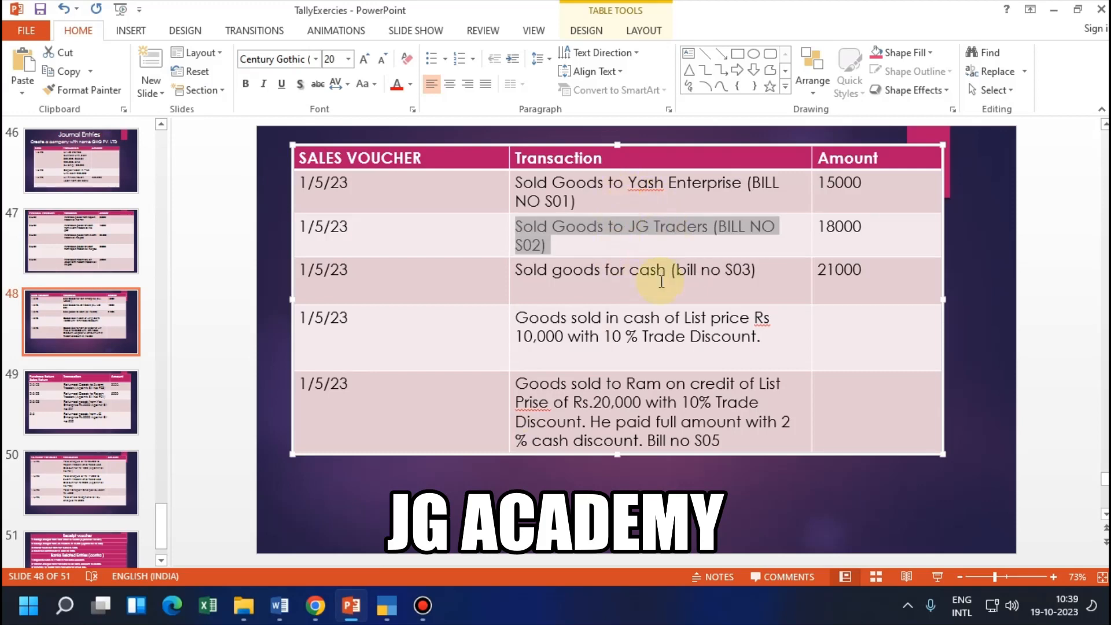
key(alt+Tab)
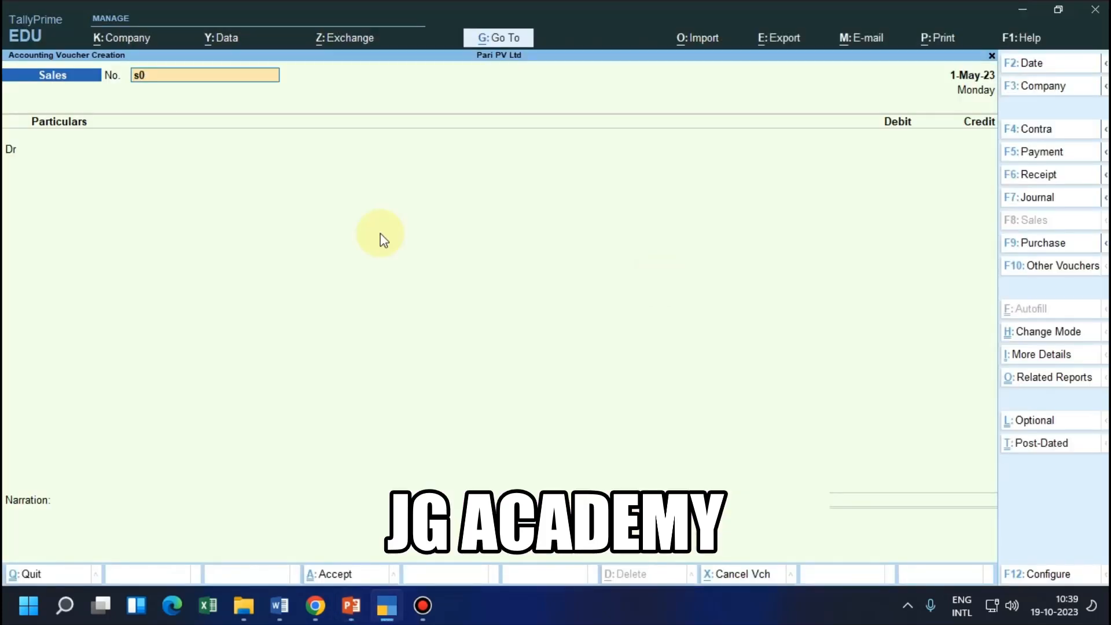
key(BackSpace)
key(BackSpace)
text(S03)
key(Return)
key(alt+Tab)
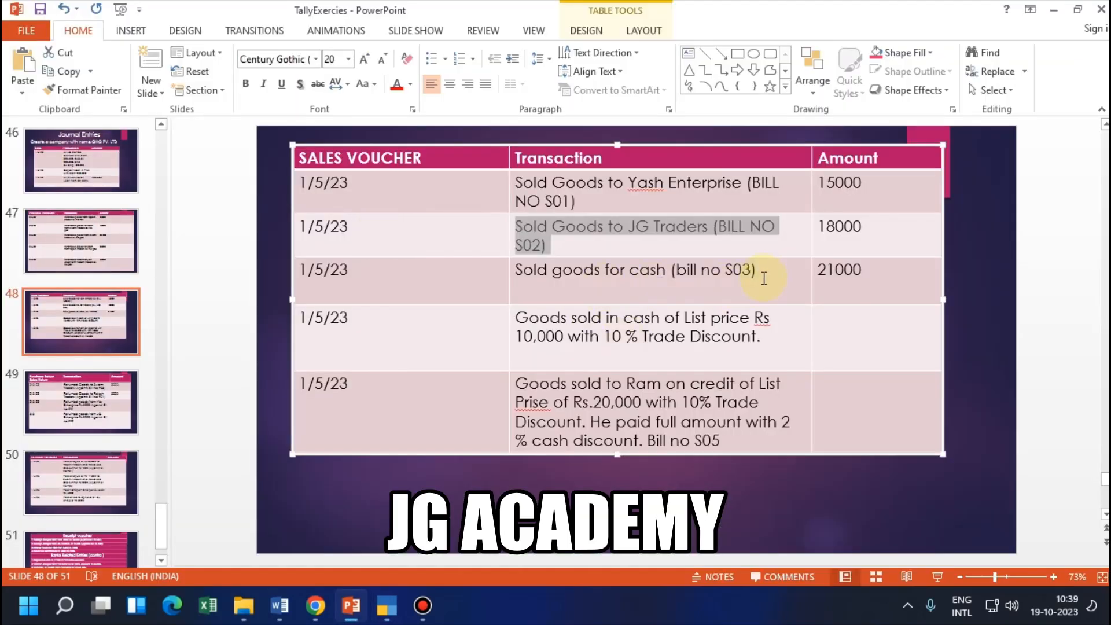
key(alt+Tab)
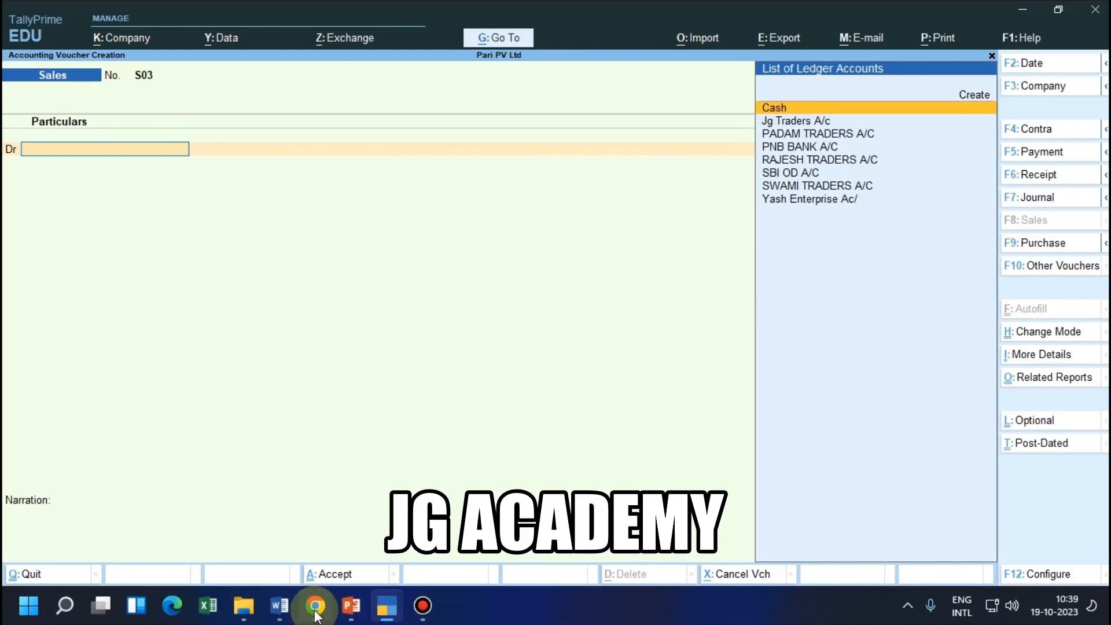
Consult entry 11 in the Word voucher list, and in TallyPrime debit Cash 21,000 with the dispatch and party details left at their defaults
click(281, 604)
scroll(507, 441, down, 5)
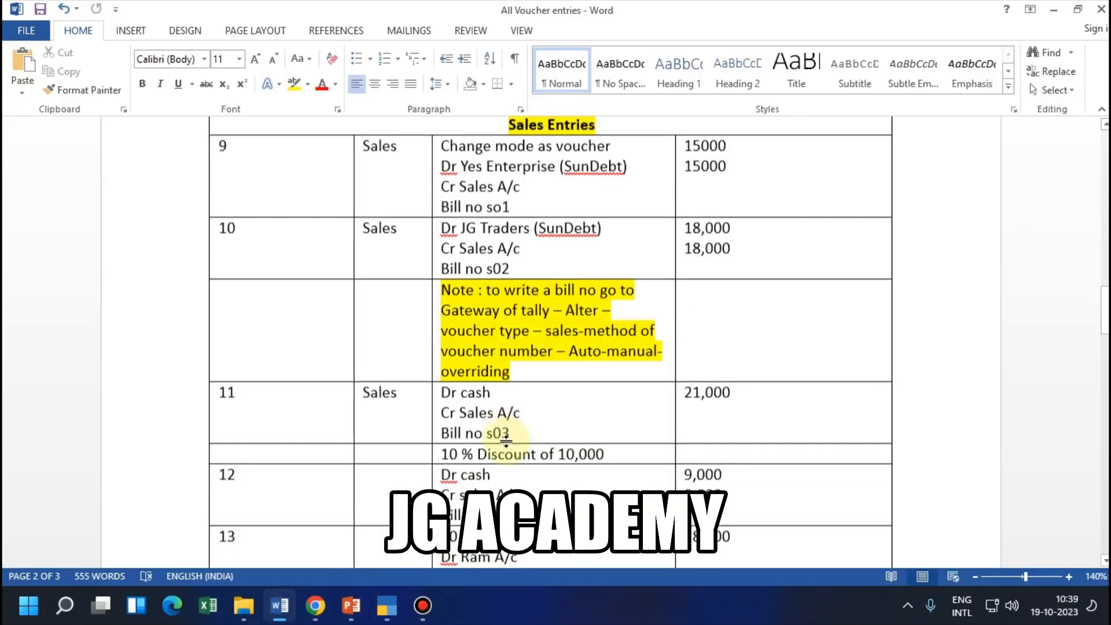
click(511, 237)
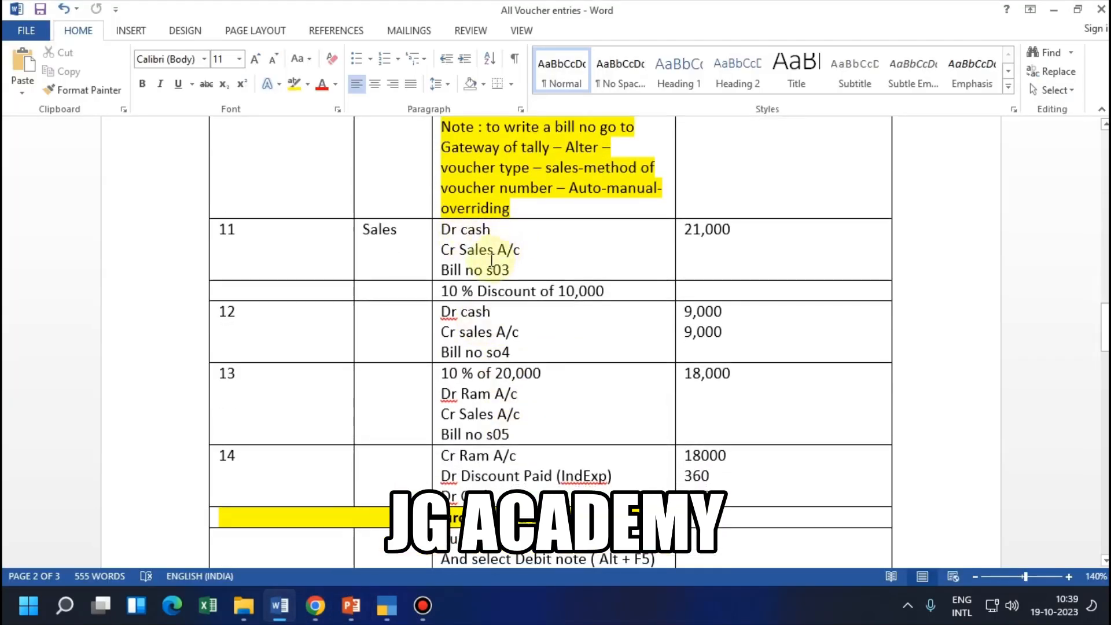
key(alt+Tab)
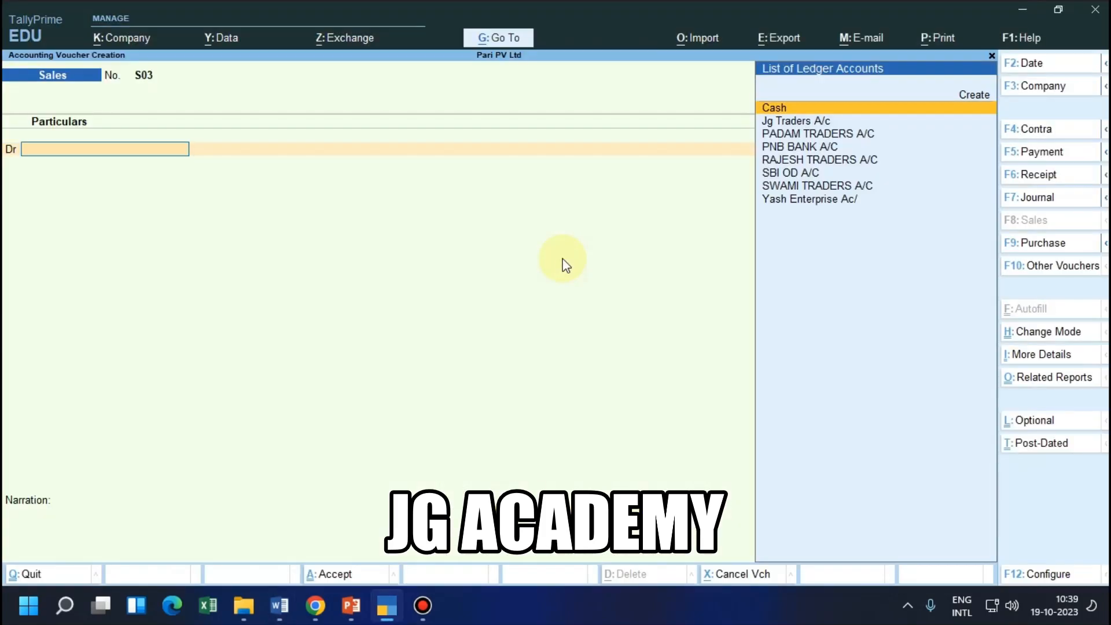
key(Return)
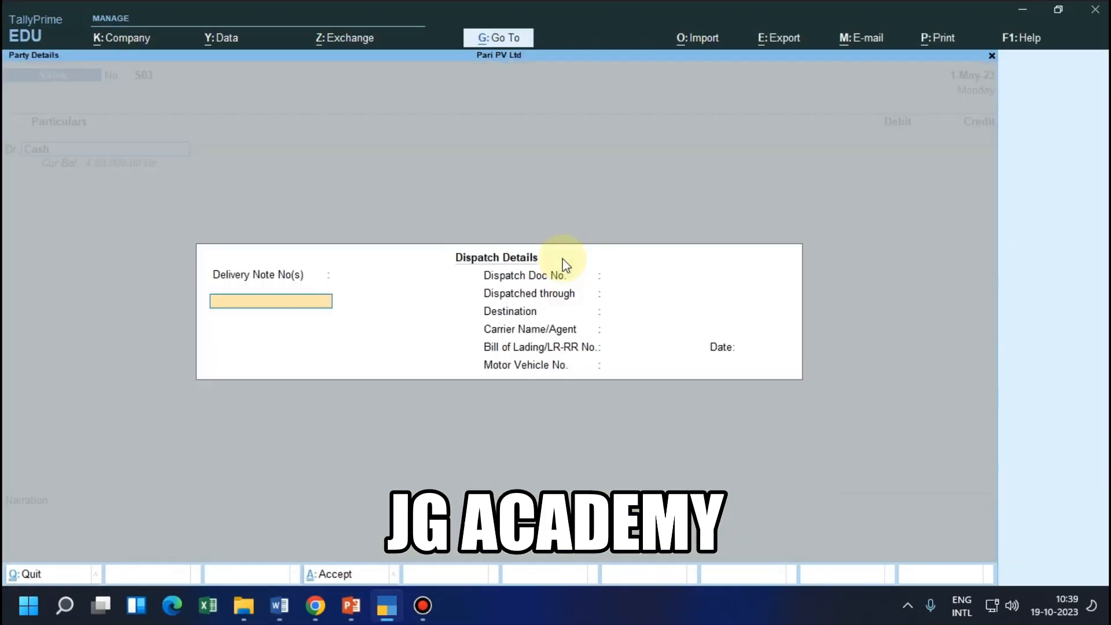
key(Return)
key(Return)
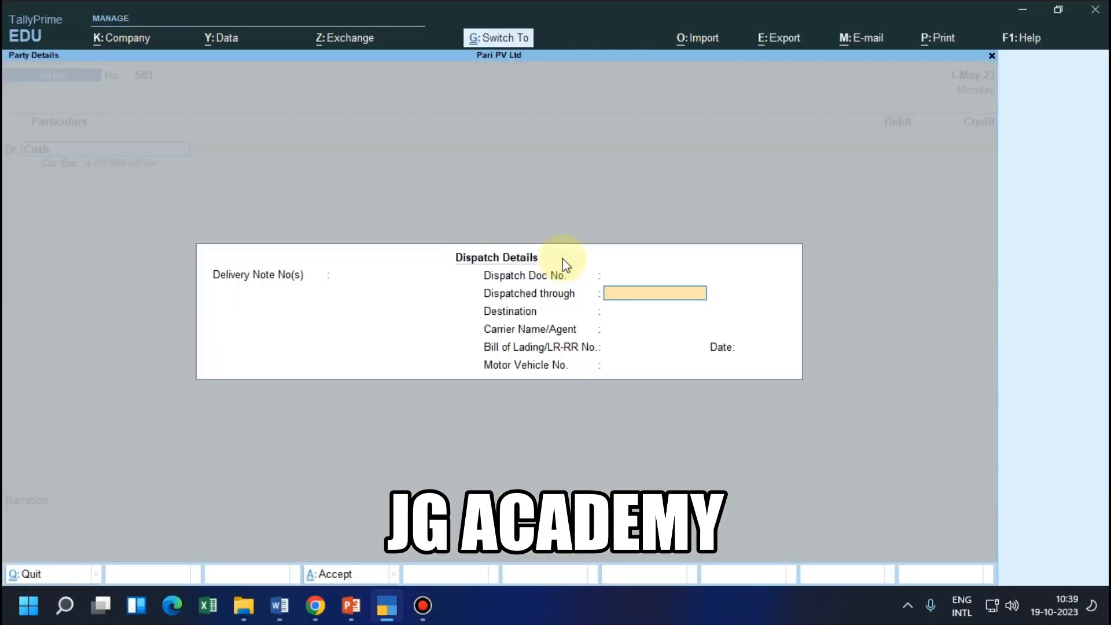
key(ctrl+a)
key(ctrl+a)
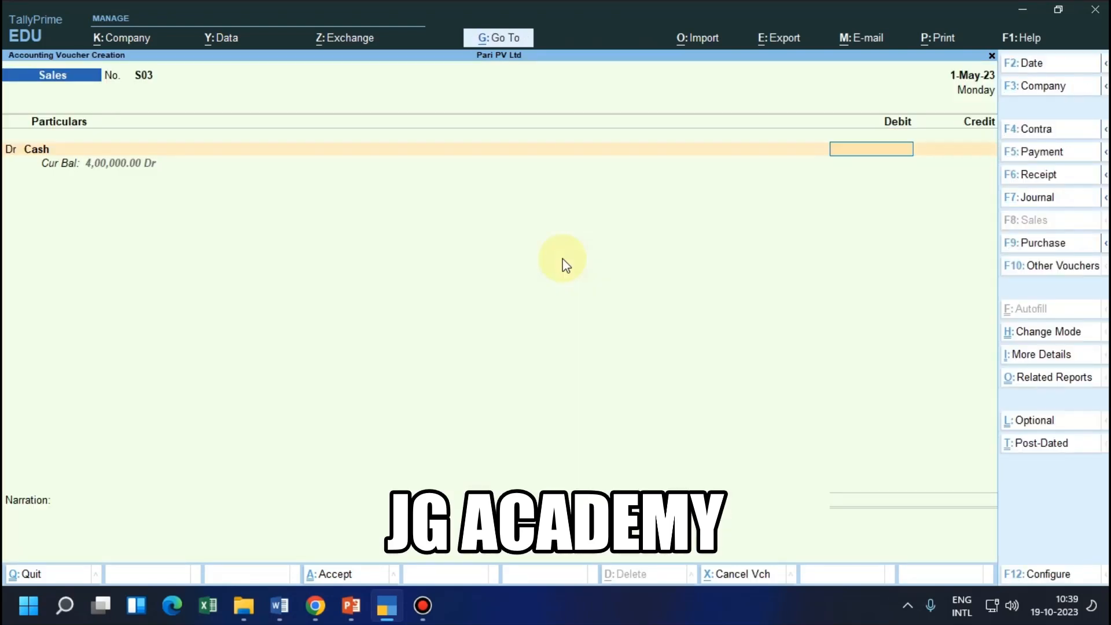
text(21000)
key(Return)
key(Return)
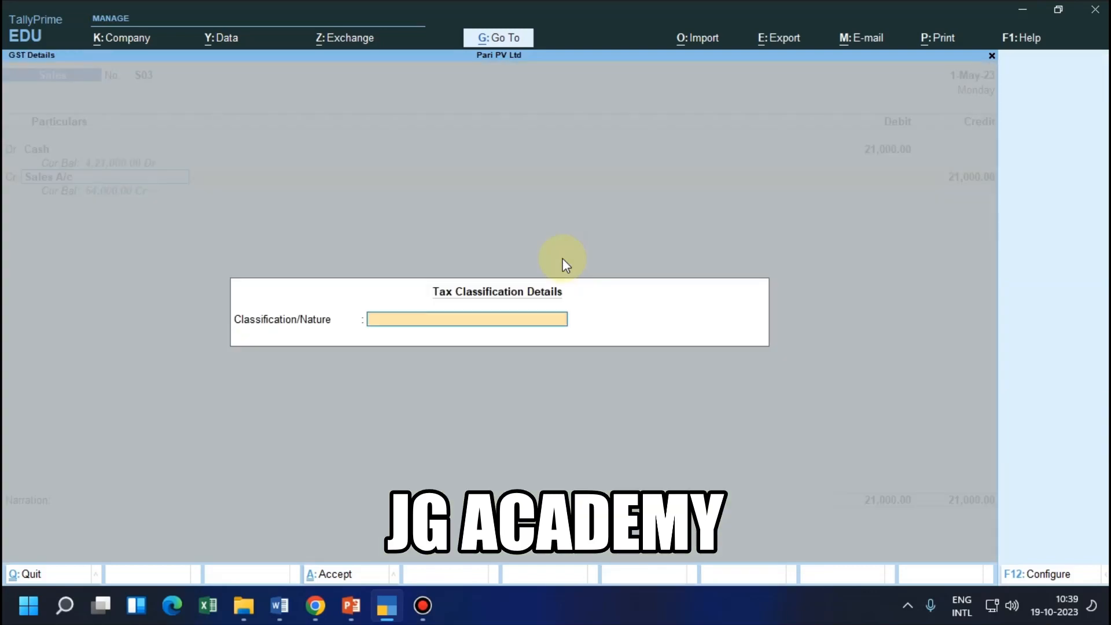
Credit Sales A/c with 21,000 in voucher S03 and leave its tax classification empty
key(ctrl+a)
key(ctrl+a)
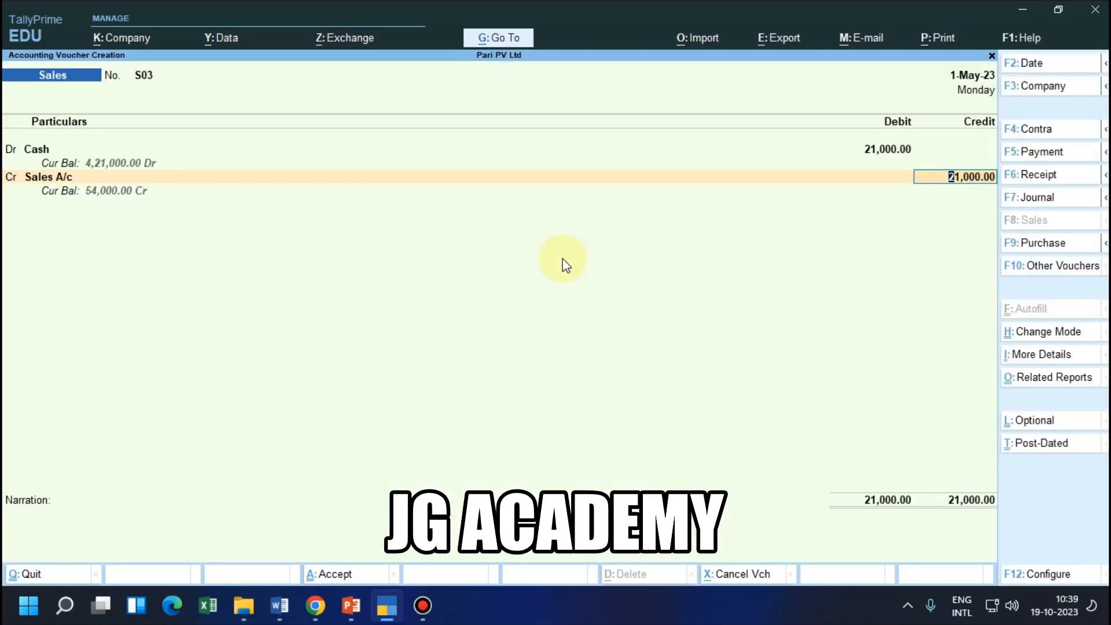
key(Return)
Copy "Sold goods for cash (bill no S03)" from the PowerPoint slide into the TallyPrime voucher's narration, and save the voucher
key(alt+Tab)
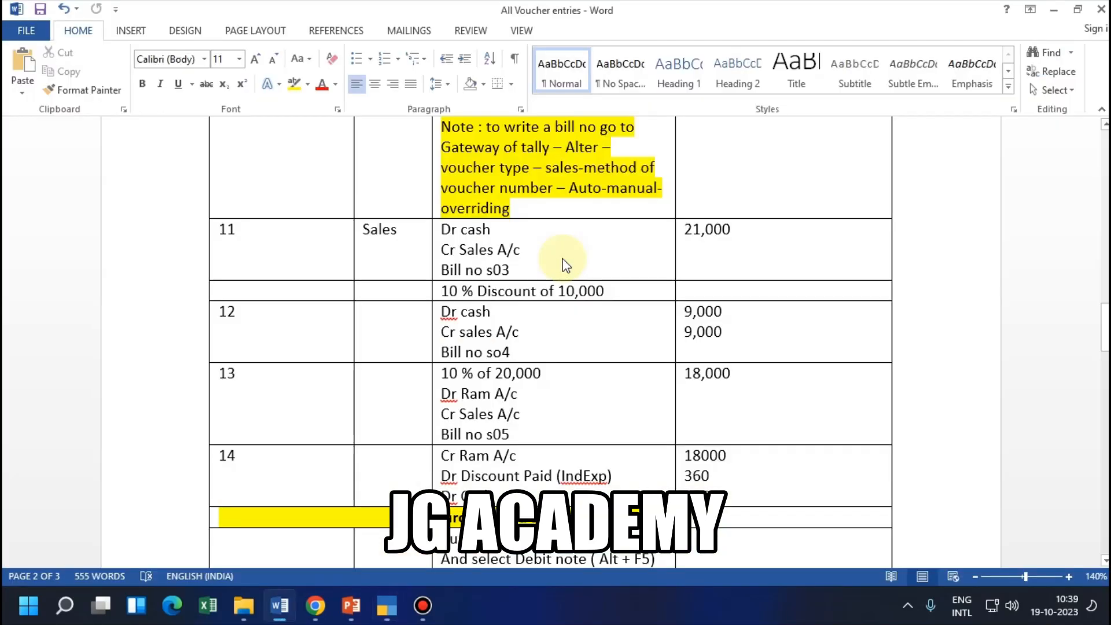
key(alt+Tab)
key(alt+Tab)
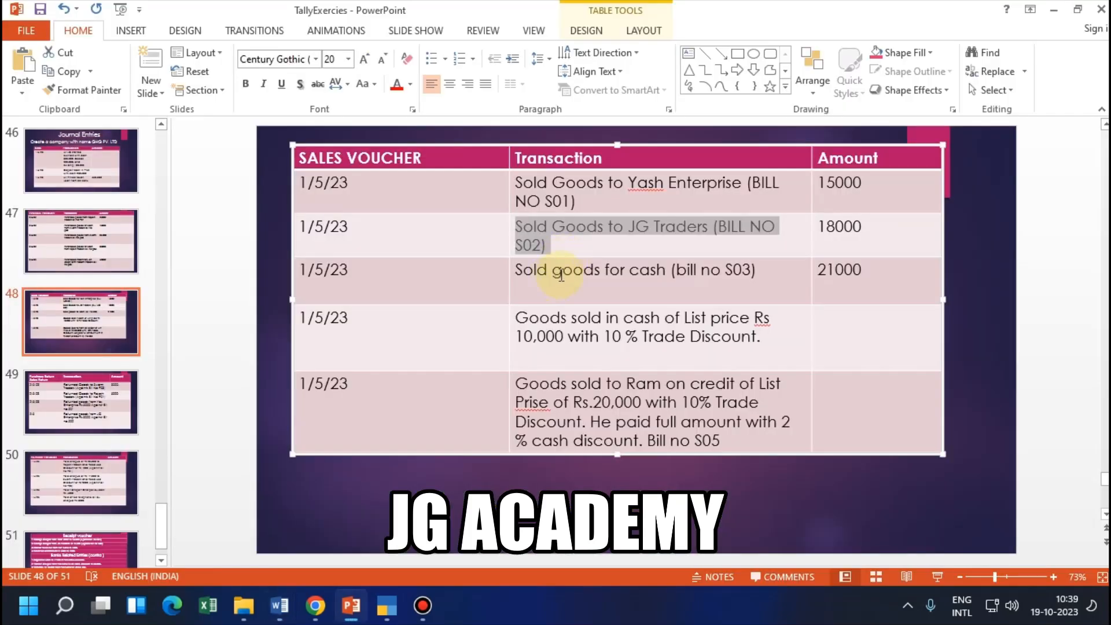
drag(752, 271, 532, 276)
key(ctrl+c)
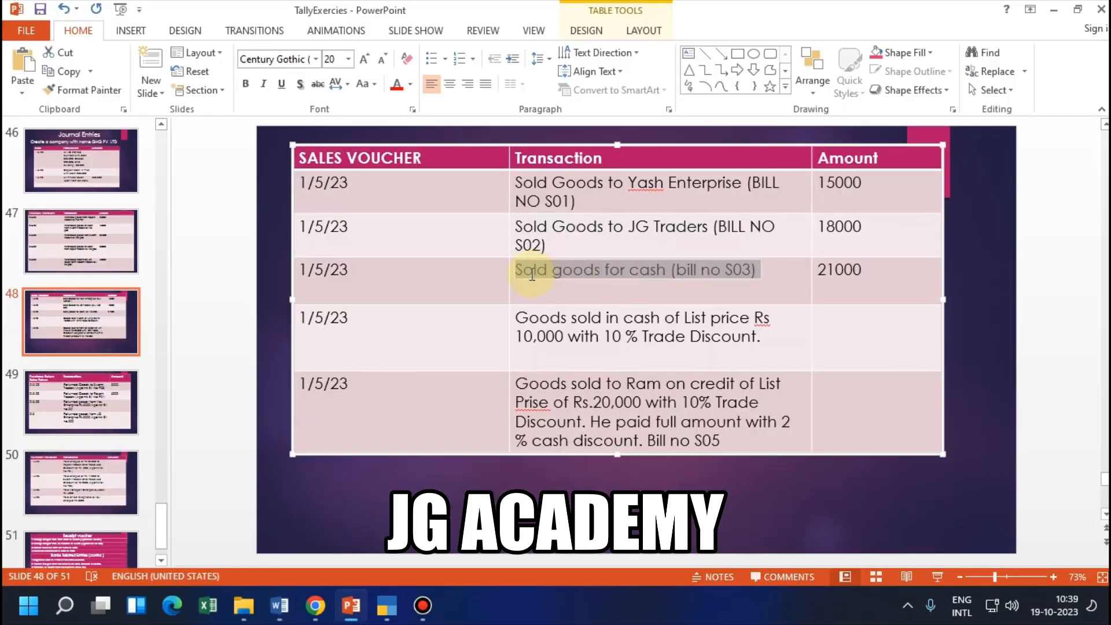
click(386, 606)
key(ctrl+v)
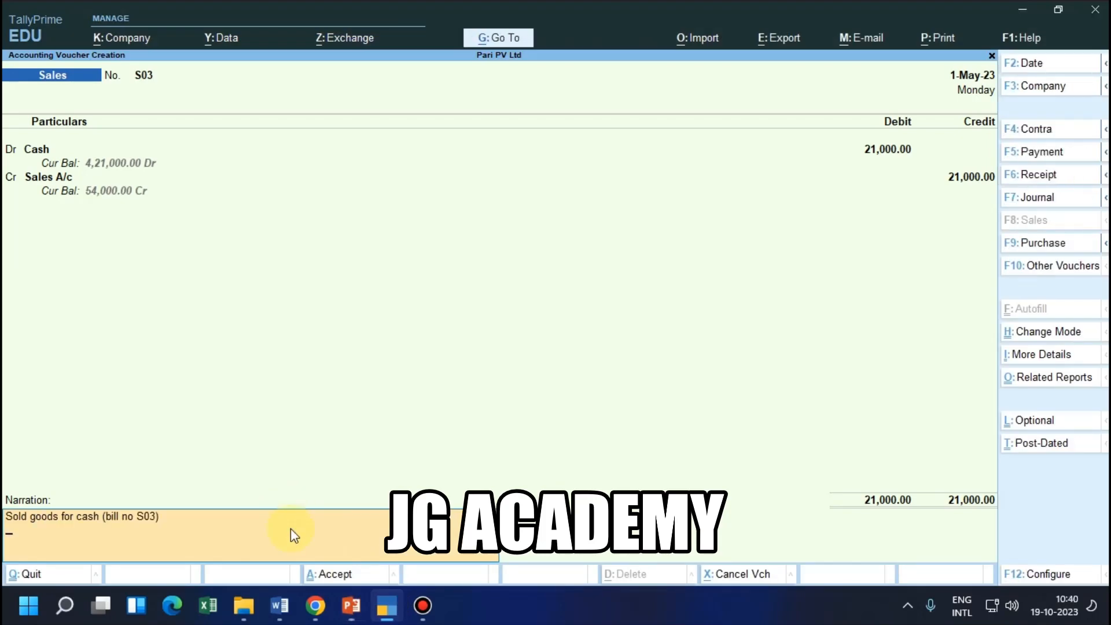
key(Return)
key(Return)
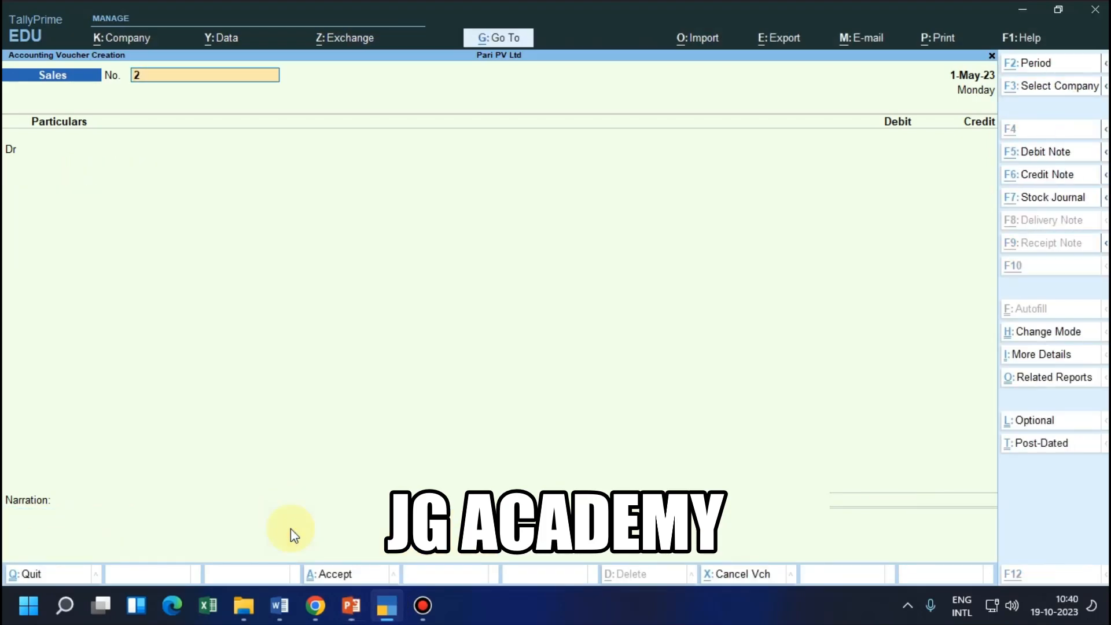
Check the discounted cash sale on the PowerPoint slide and number the new TallyPrime sales voucher S04
key(alt+Tab)
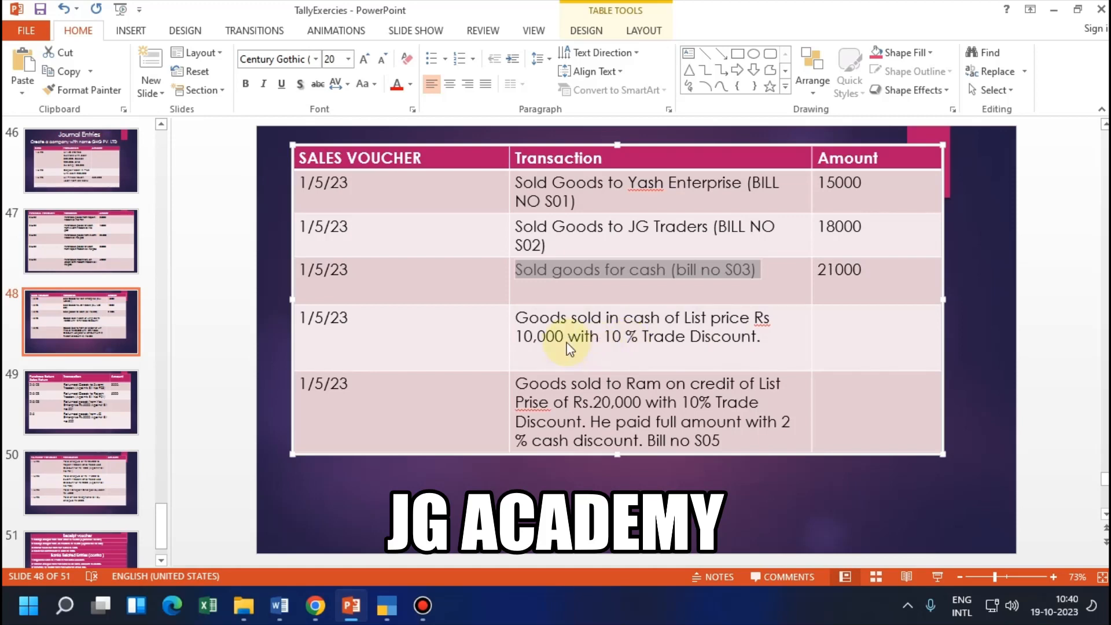
key(alt+Tab)
key(alt+Tab)
key(alt+Tab)
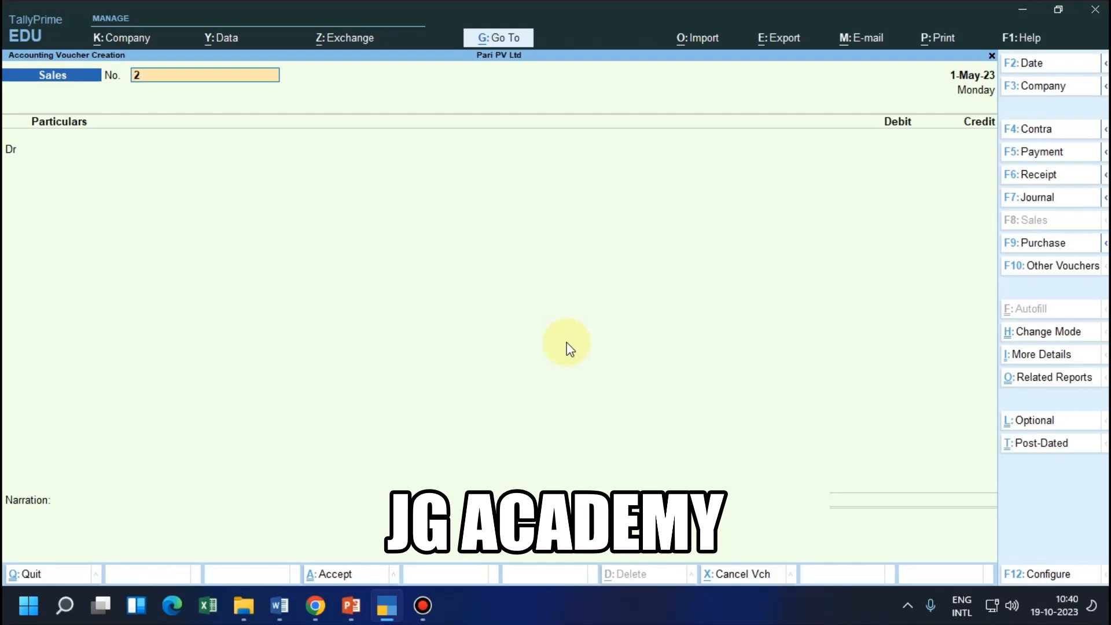
text(S04)
key(Return)
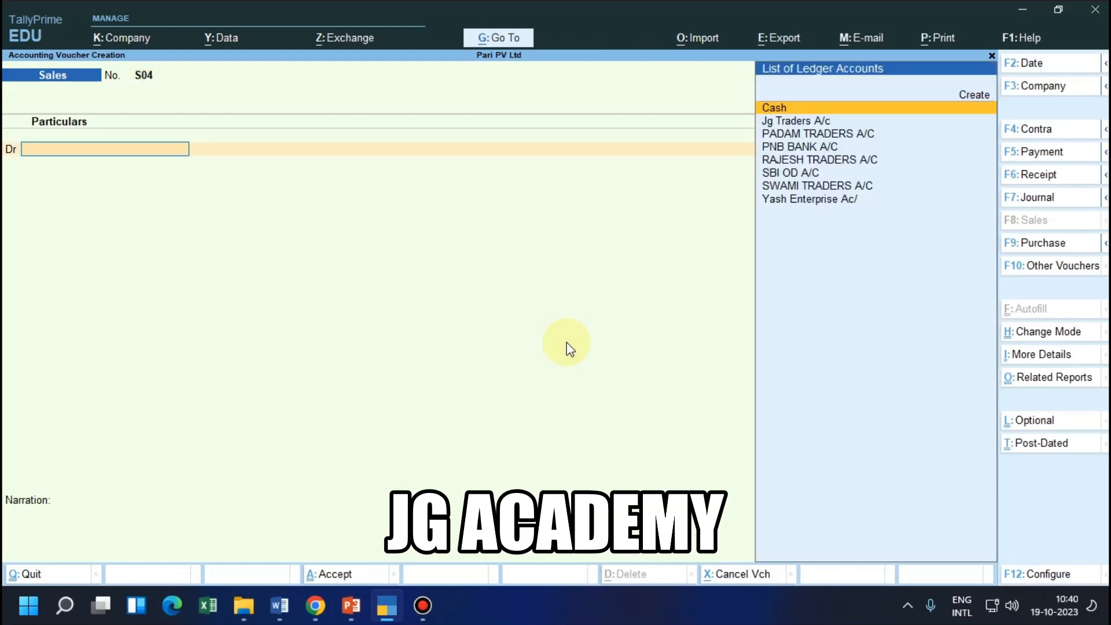
Examine entry 12 in the Word voucher list for the discounted cash sale's ledgers and amount, and return to TallyPrime
key(alt+Tab)
click(284, 613)
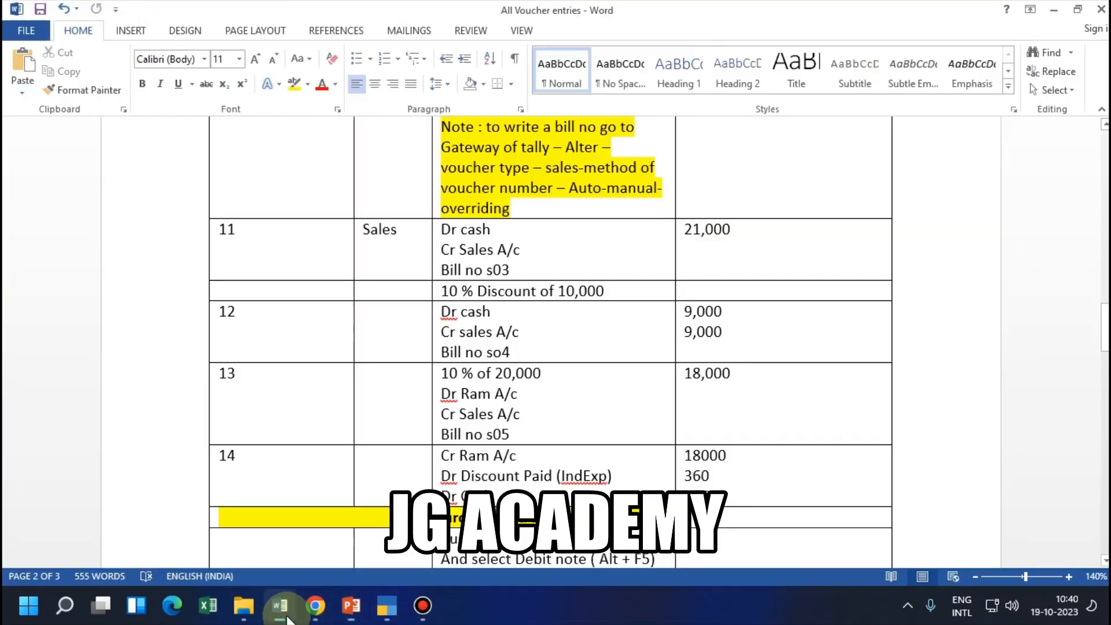
scroll(380, 508, down, 2)
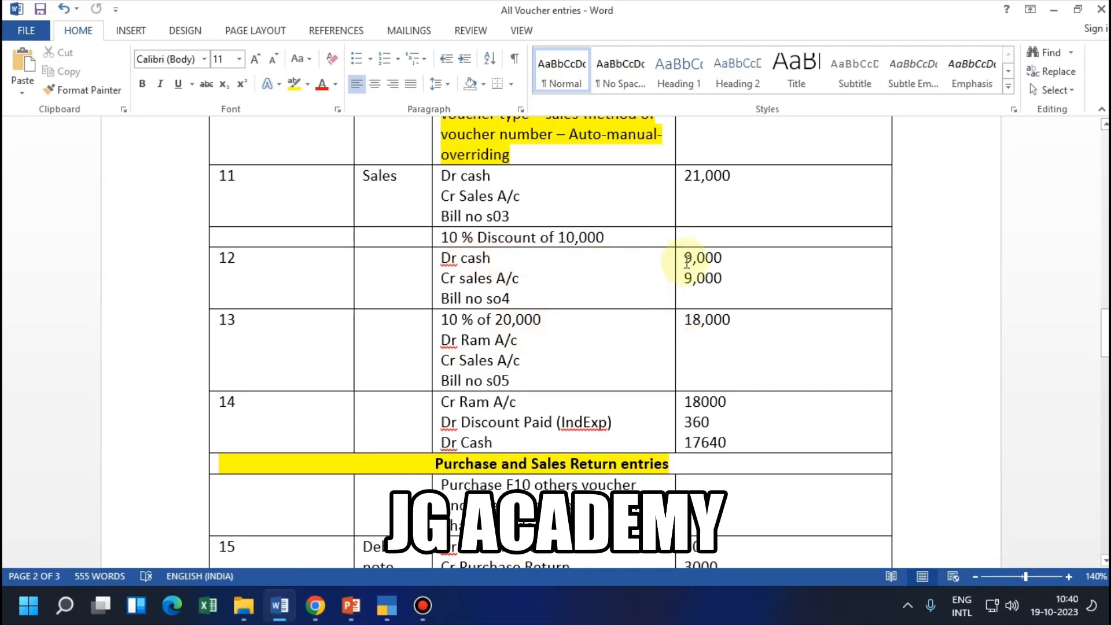
drag(734, 258, 685, 259)
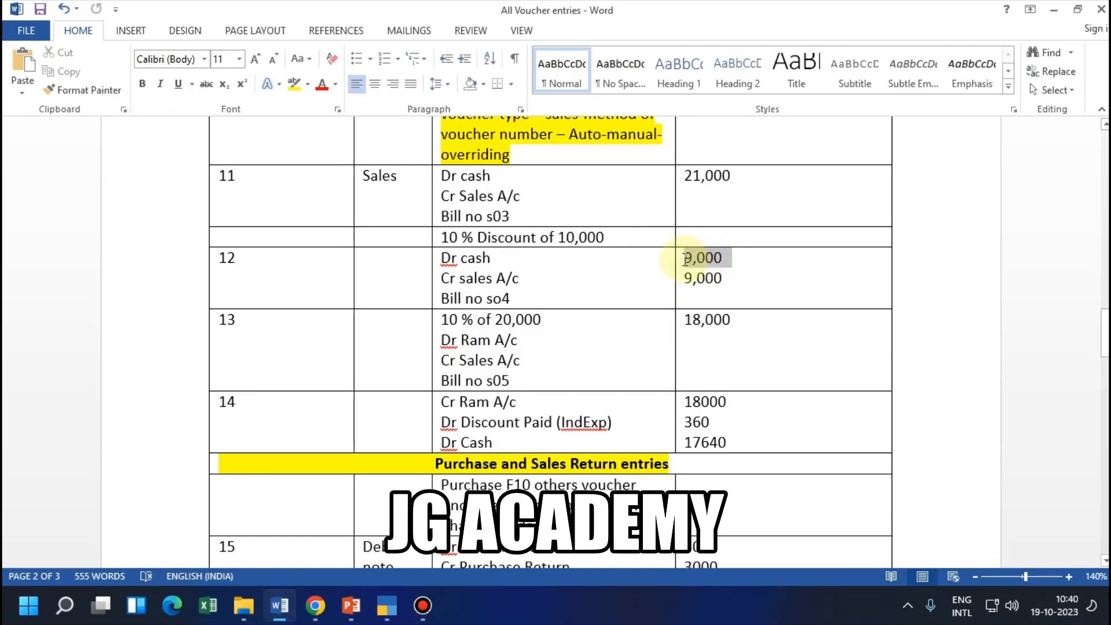
key(alt+Tab)
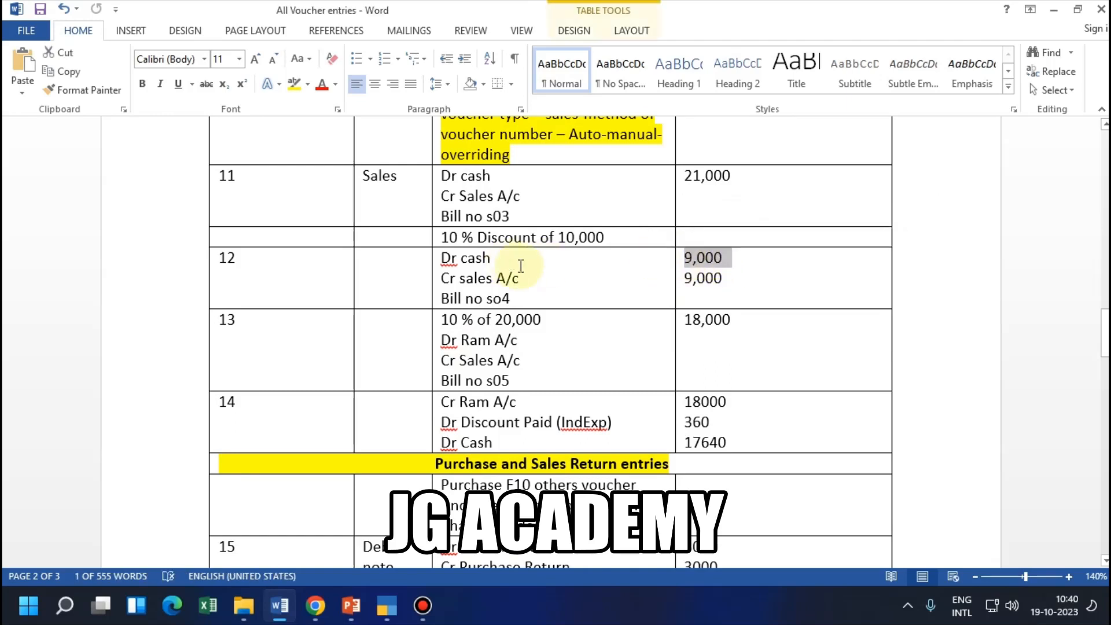
key(alt+Tab)
key(Tab)
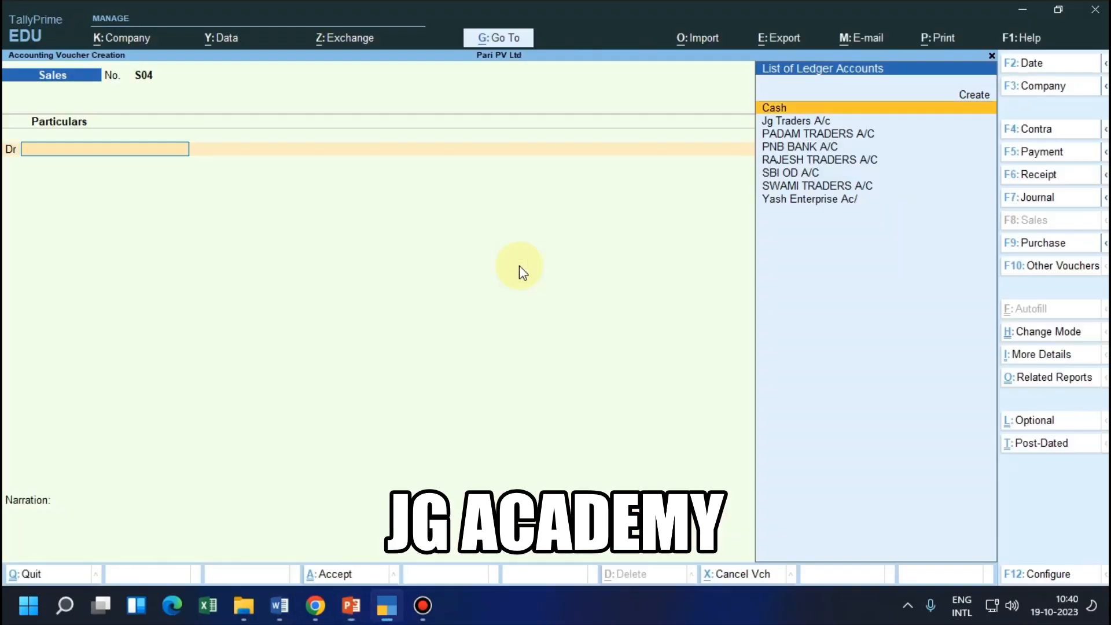
Debit Cash 9,000 in voucher S04, leaving the dispatch details blank and the party details at their defaults
key(Return)
key(Return)
key(Return)
key(Return)
key(Return)
key(Return)
key(Return)
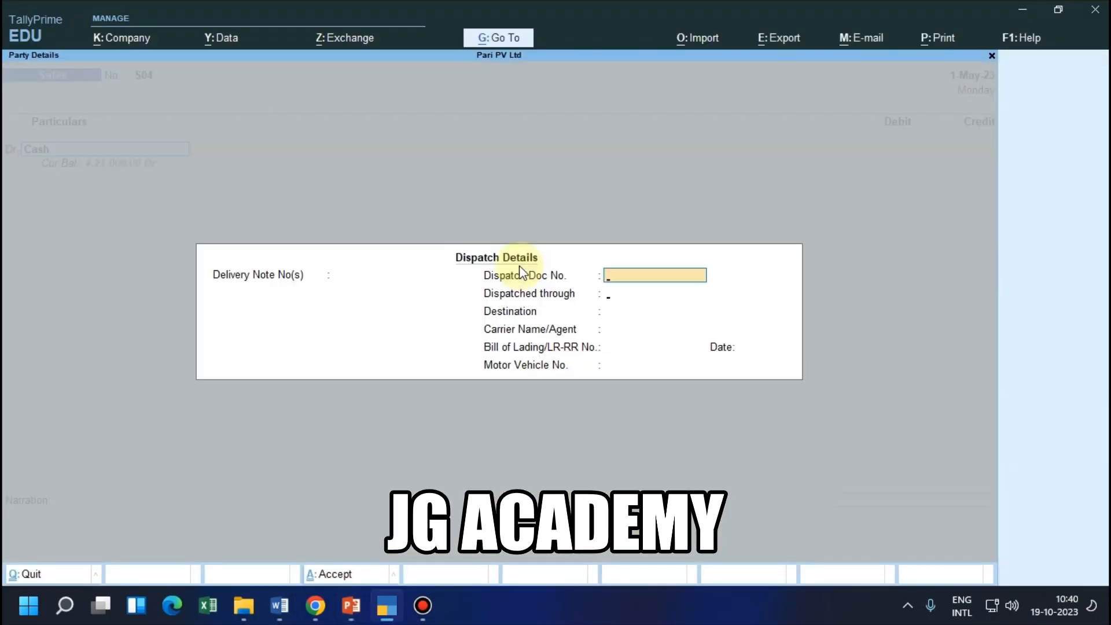
key(Return)
key(Return)
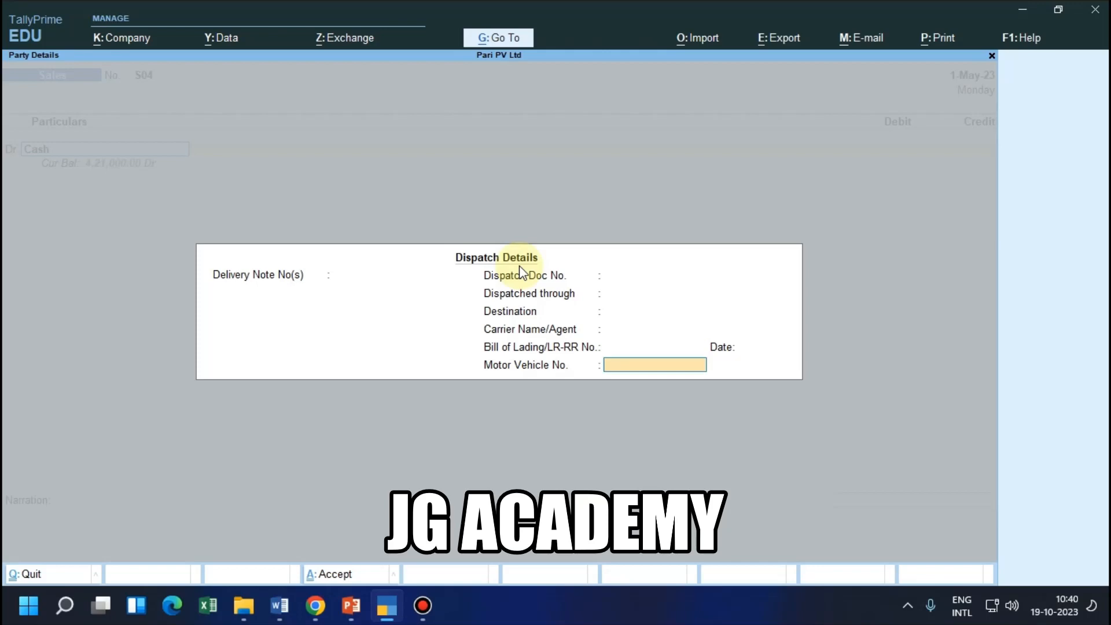
key(ctrl+a)
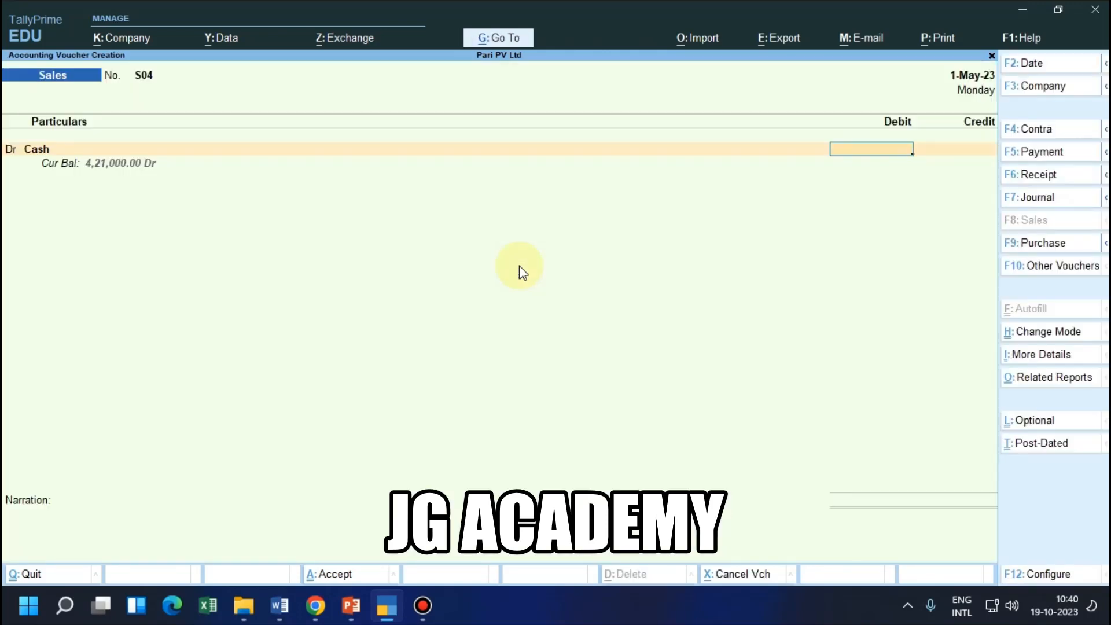
text(9000)
key(Return)
Credit Sales A/c with 9,000 in voucher S04 and leave its tax classification empty
key(Return)
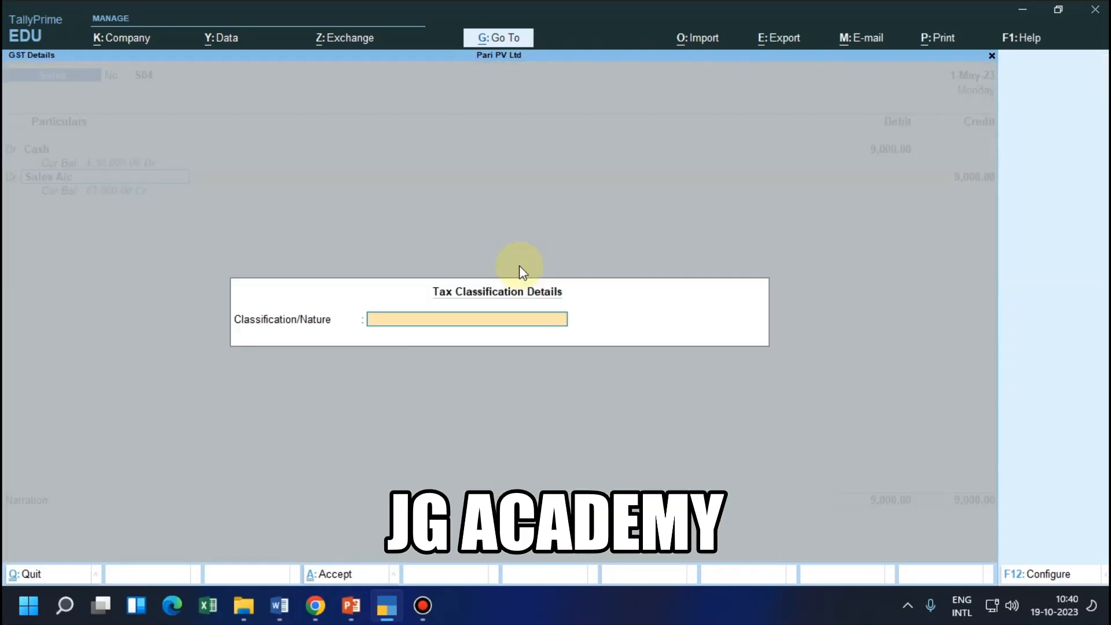
key(Return)
key(Return)
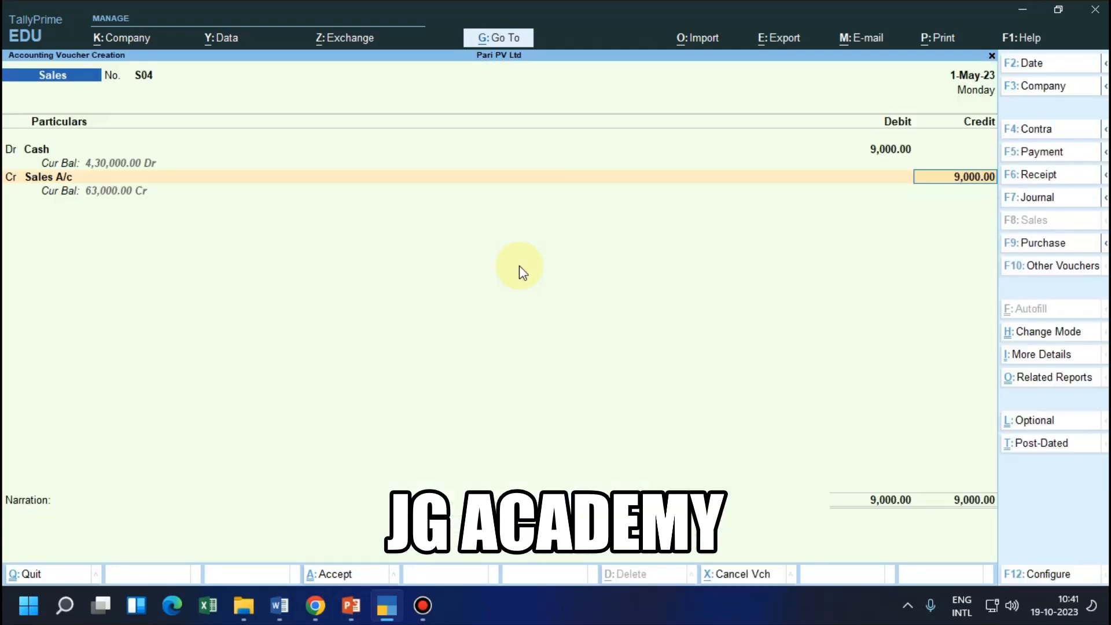
key(Return)
Copy the Rs 10,000 list price cash sale text with 10 % trade discount from PowerPoint into the TallyPrime narration, and save the voucher
key(alt+Tab)
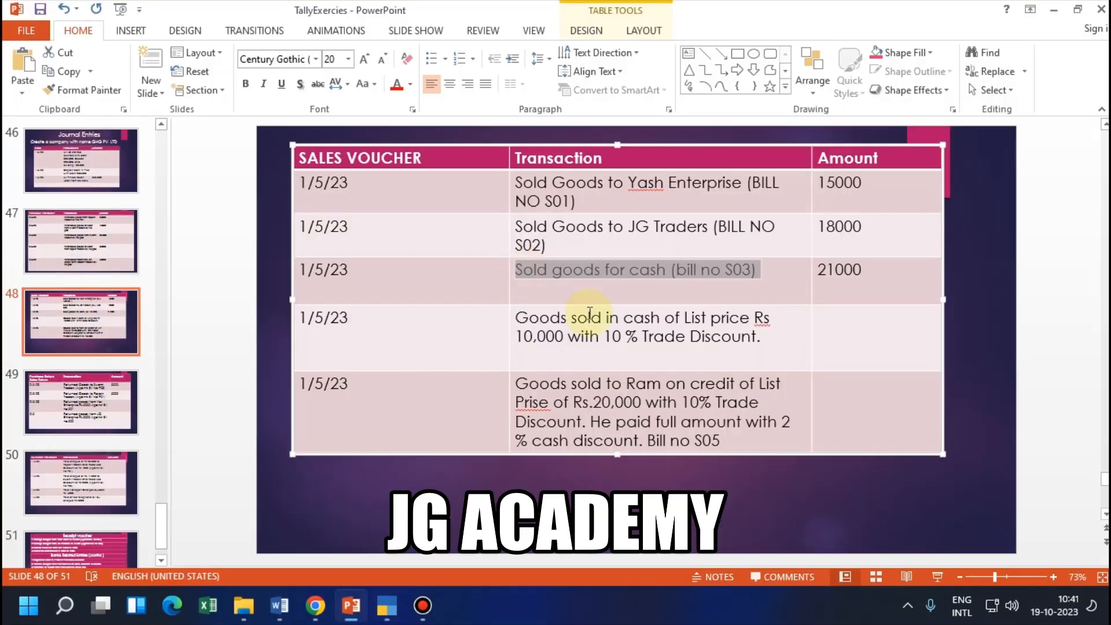
drag(767, 344, 519, 311)
key(ctrl+c)
key(alt+Tab)
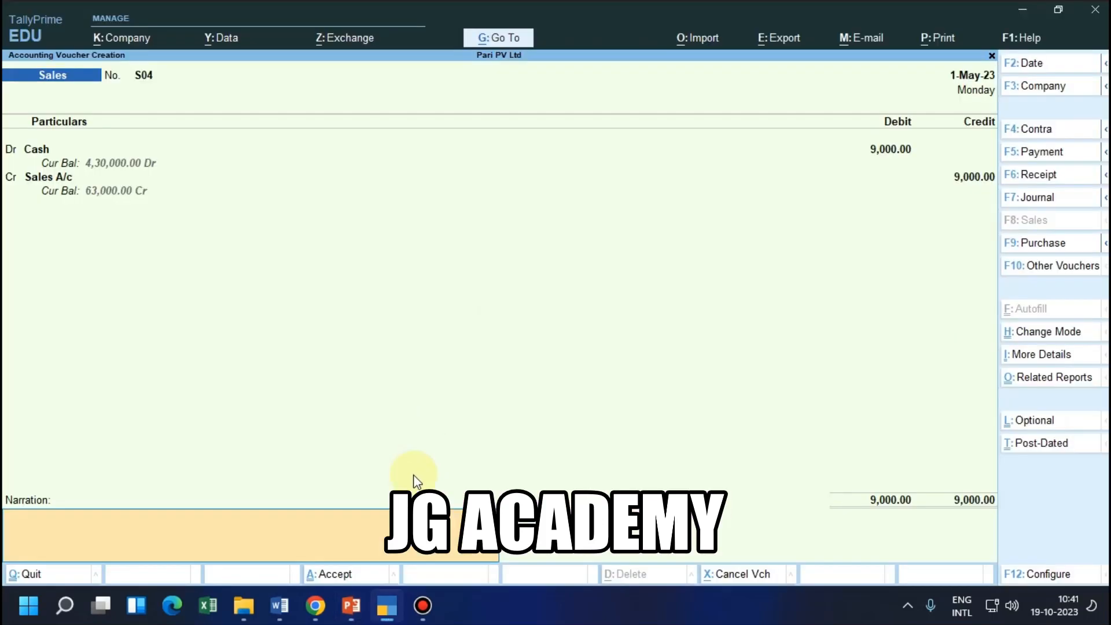
key(ctrl+v)
key(Return)
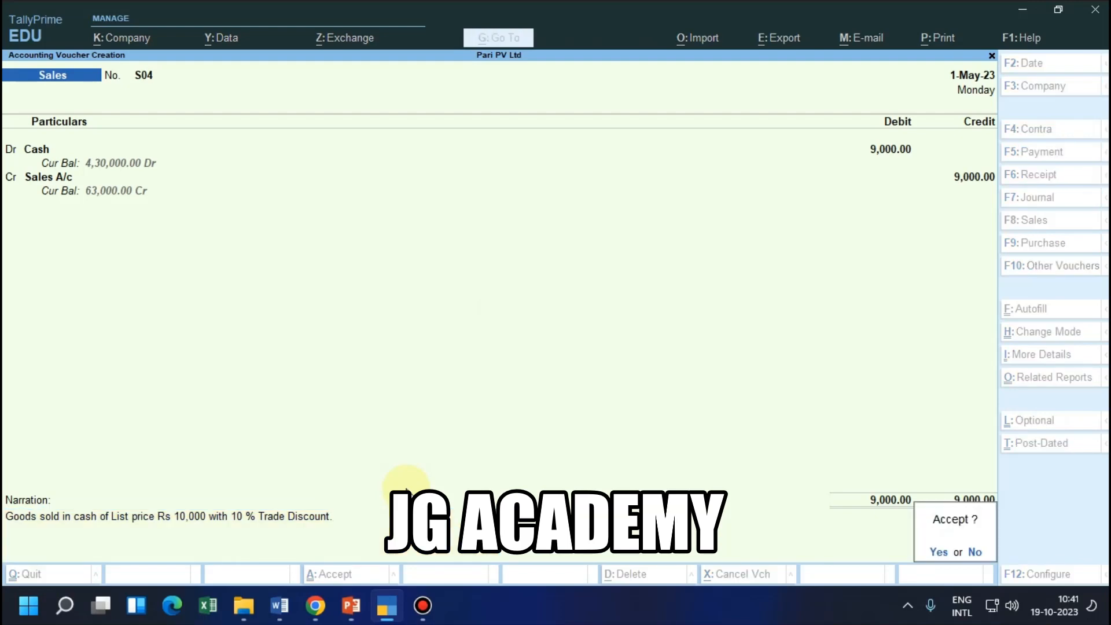
key(Return)
Examine the S05 credit sale in PowerPoint and entry 13 in the Word voucher list, and return to TallyPrime
key(alt+Tab)
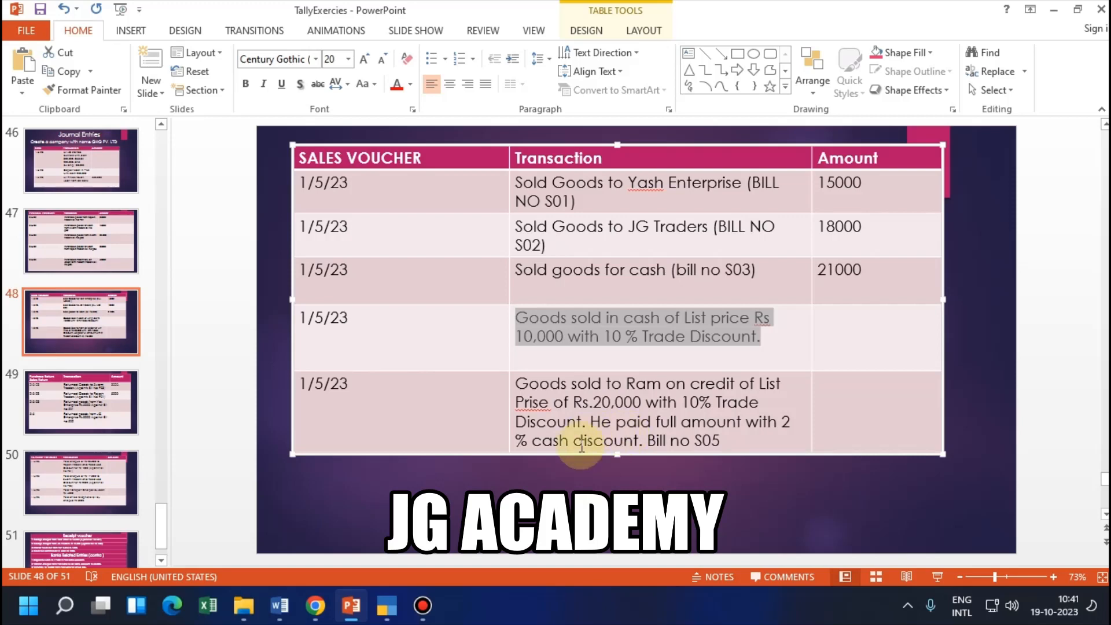
click(295, 613)
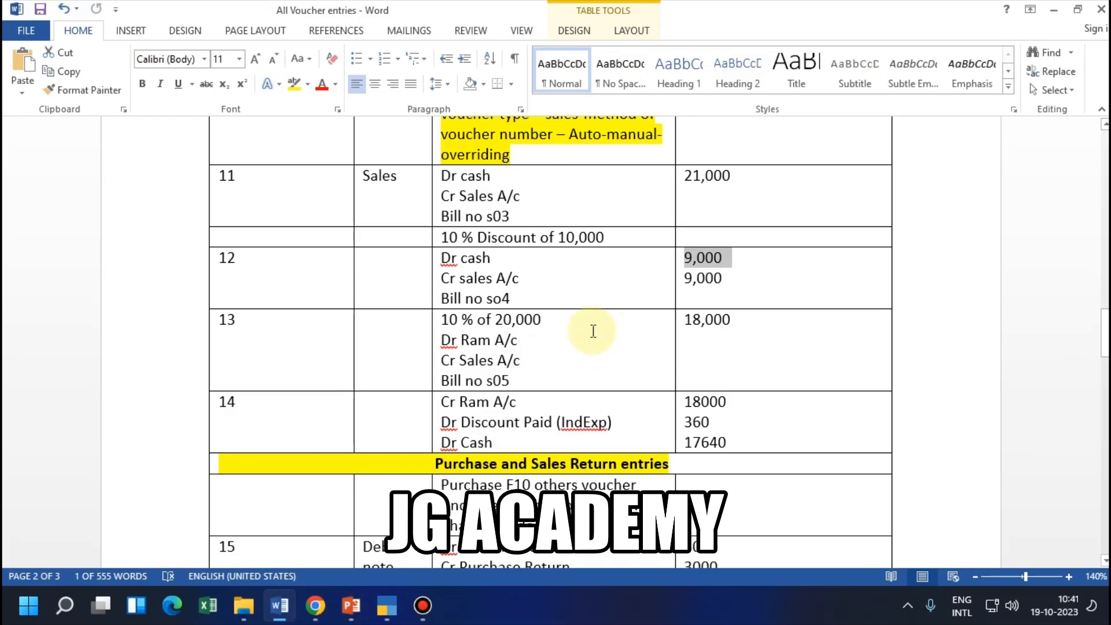
drag(735, 319, 690, 320)
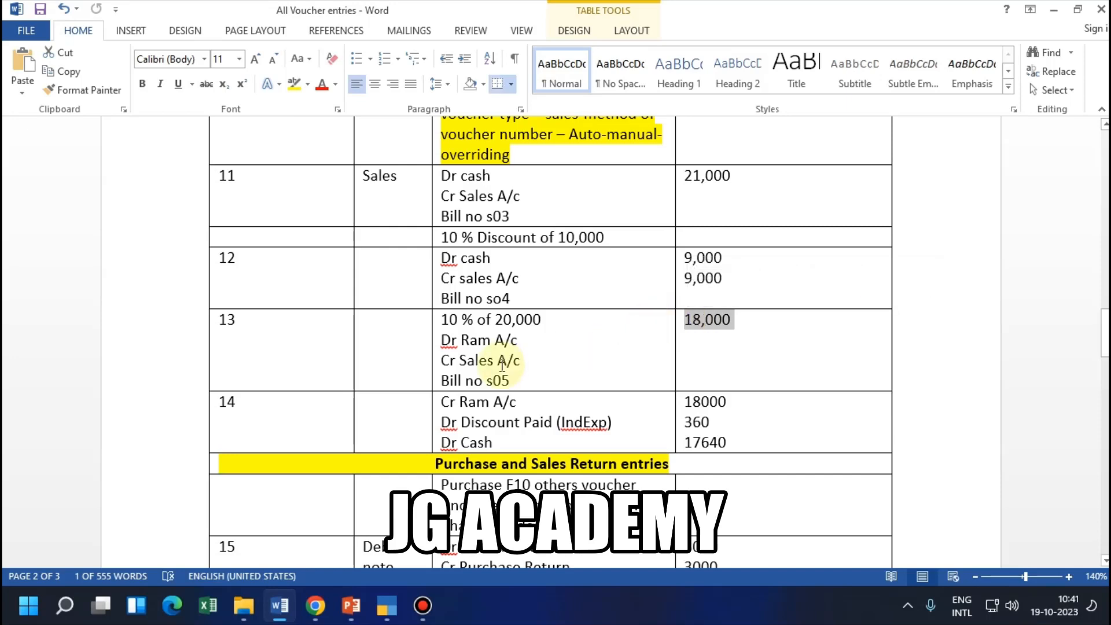
key(alt+Tab)
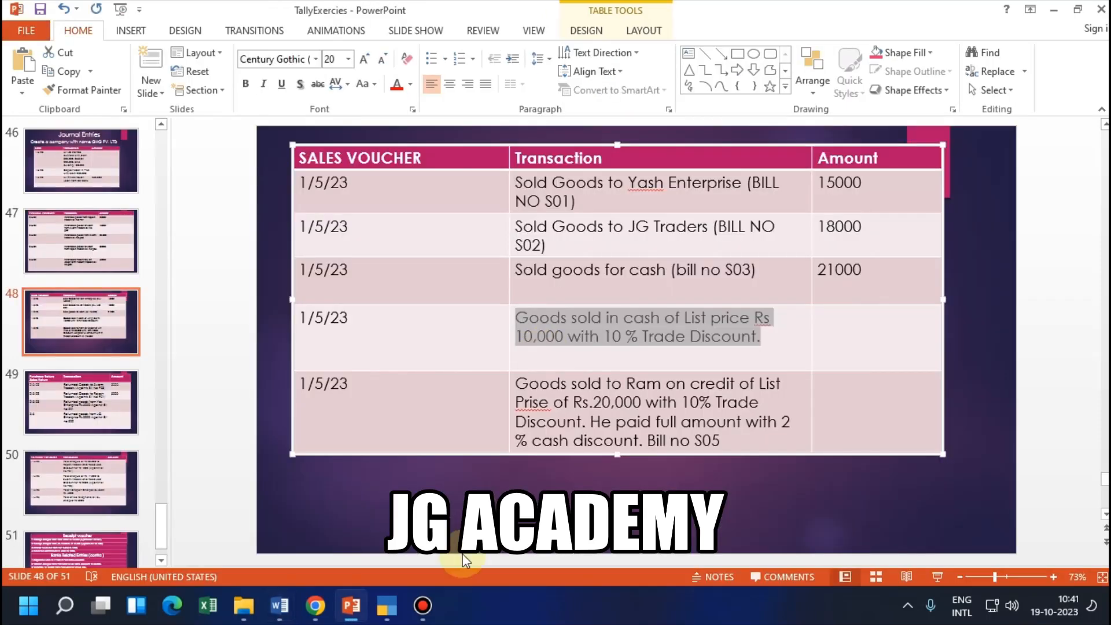
click(395, 595)
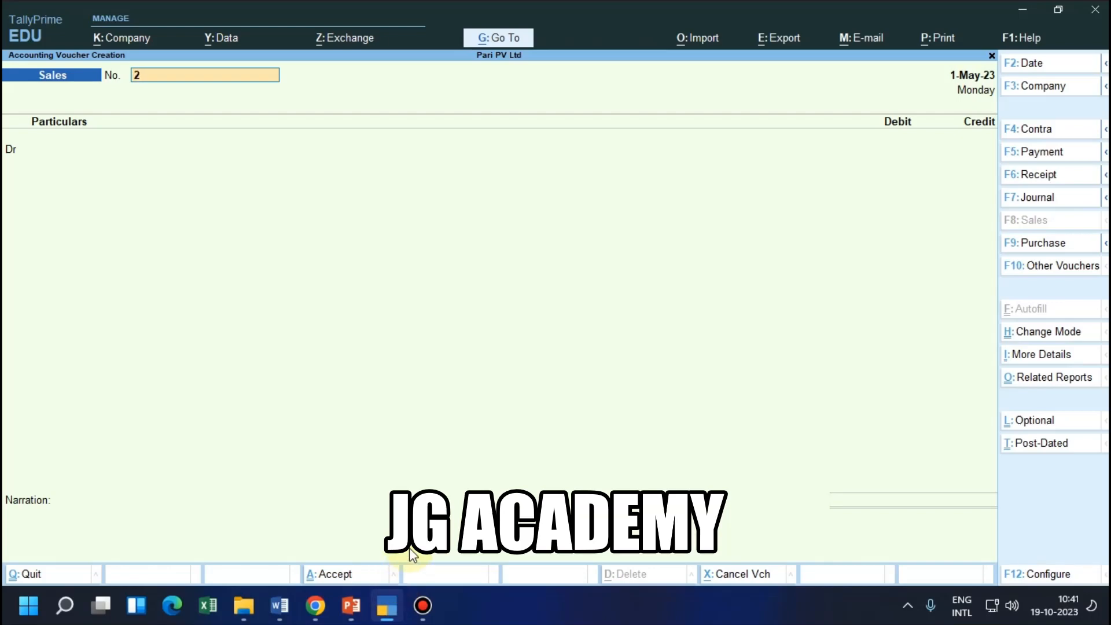
Number the sales voucher S05 and create the ledger RAM TRADERS A/C under Sundry Debtors for its debit line
text(S05)
key(Return)
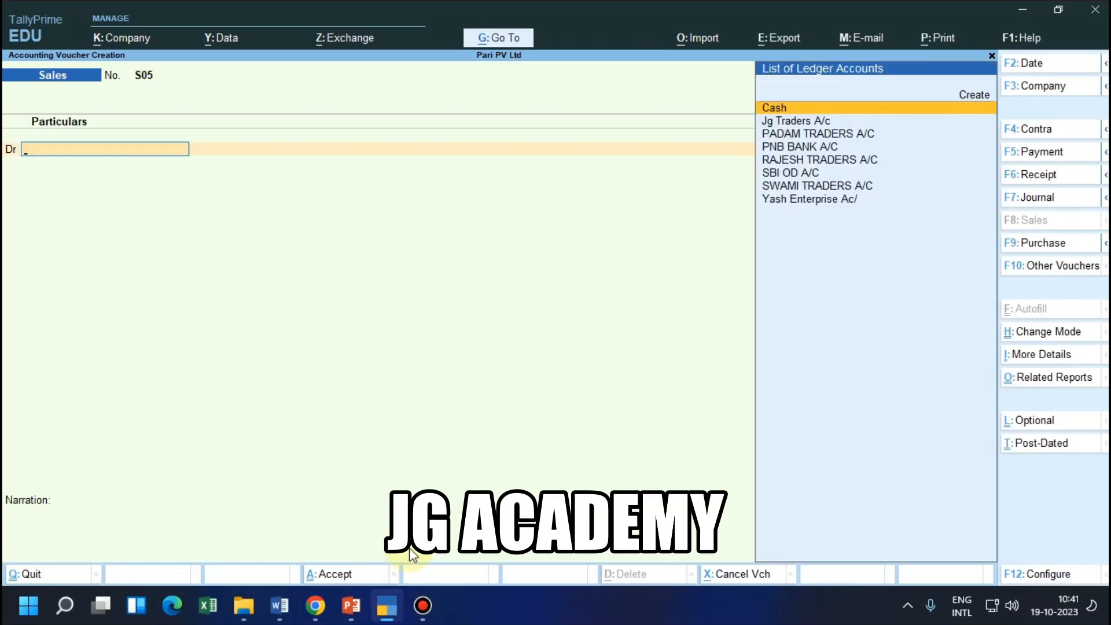
key(alt+c)
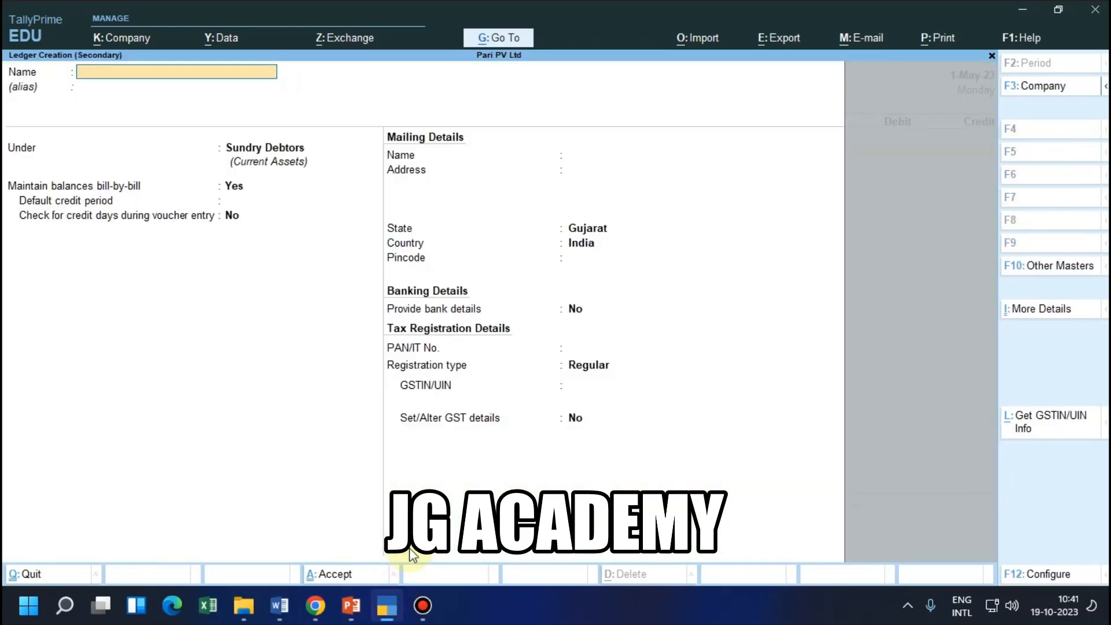
text(RAM TRADERS A/C)
key(Return)
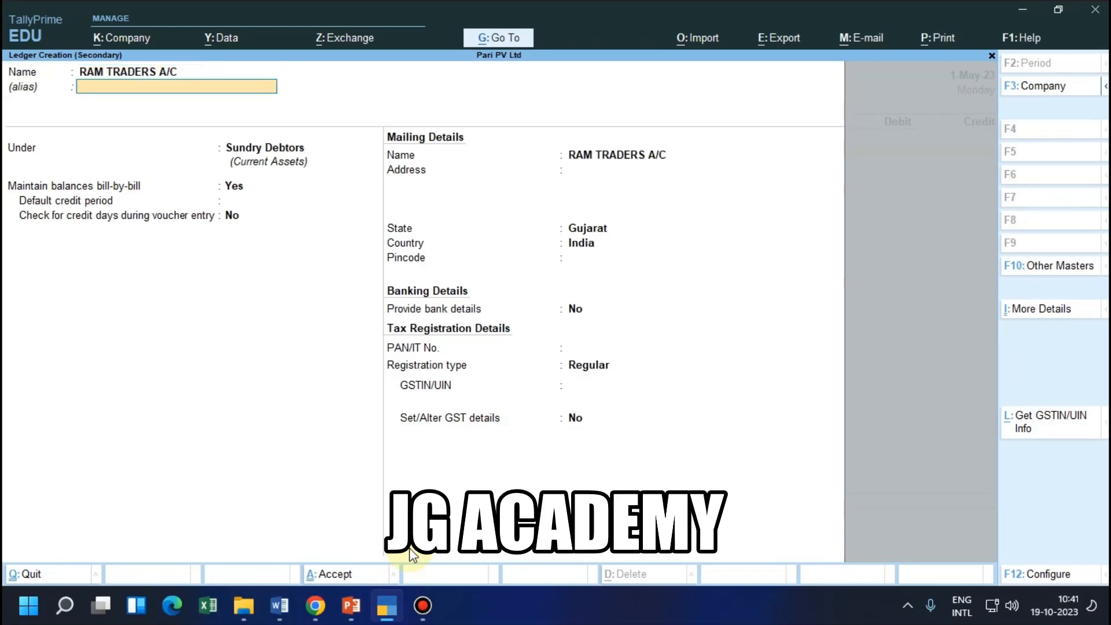
key(Return)
key(ctrl+a)
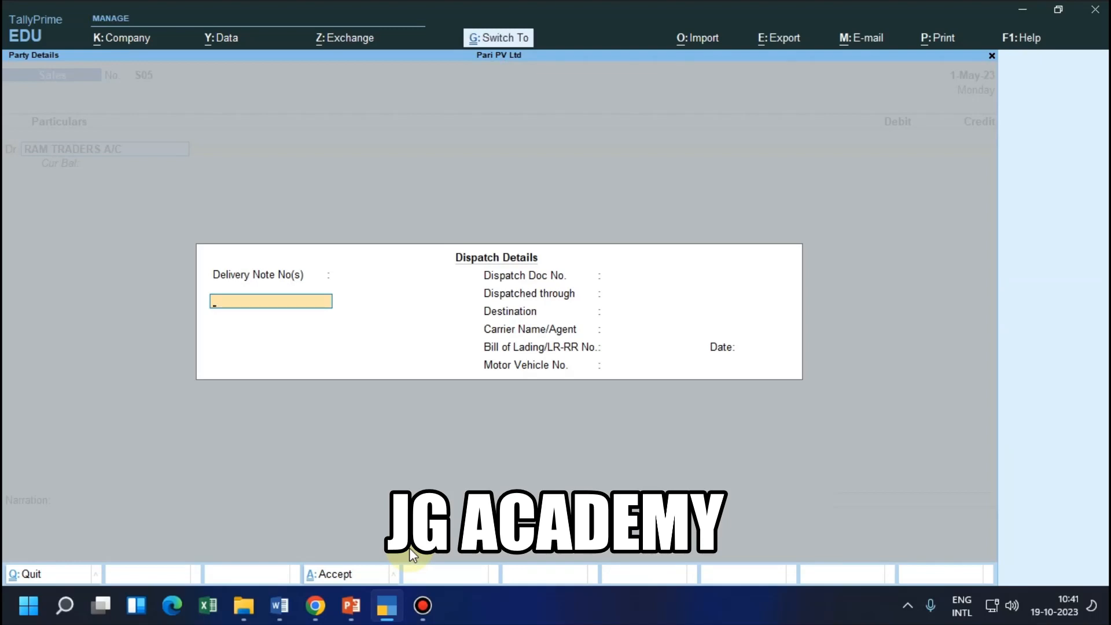
Debit RAM TRADERS A/C with 18,000 under New Ref S05, leaving the dispatch details blank and the party details at their defaults
key(ctrl+a)
key(ctrl+a)
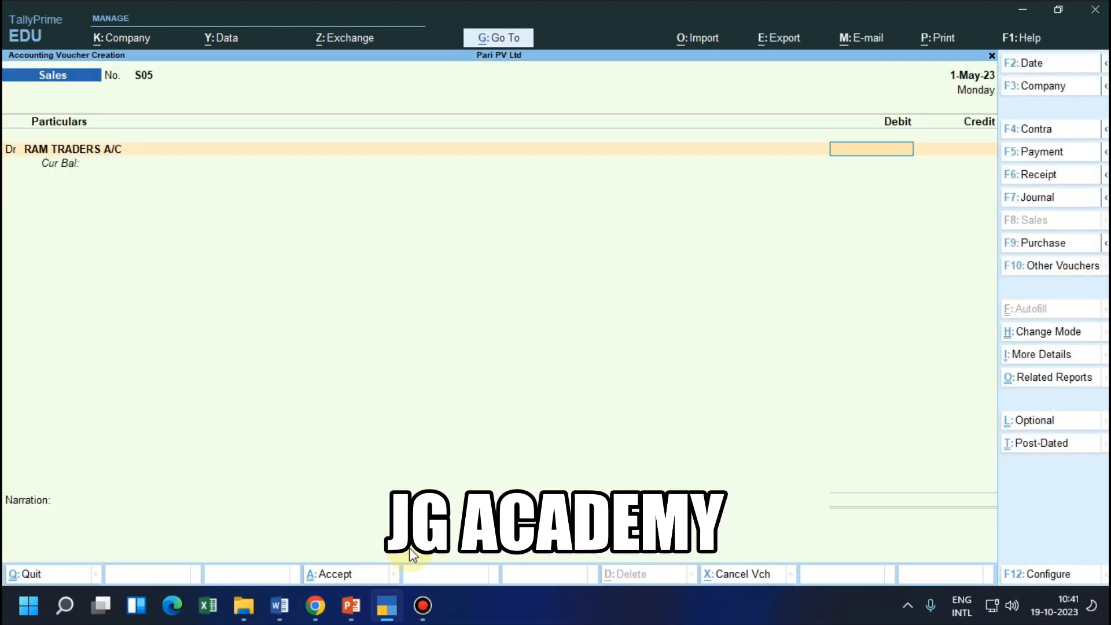
text(18000)
key(Return)
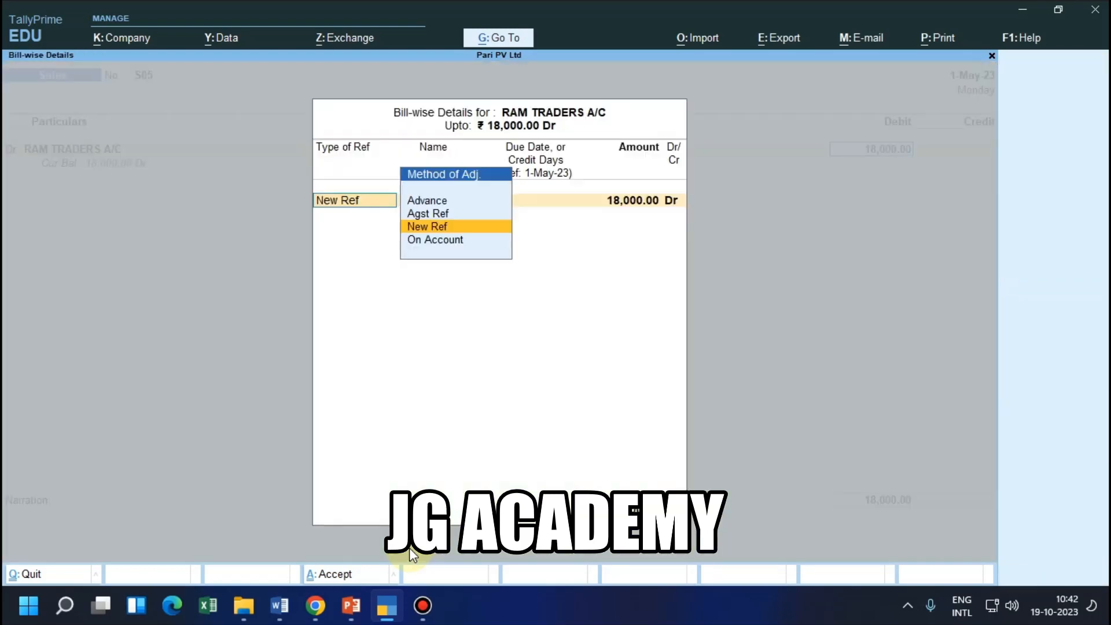
key(Return)
key(Return)
key(Return)
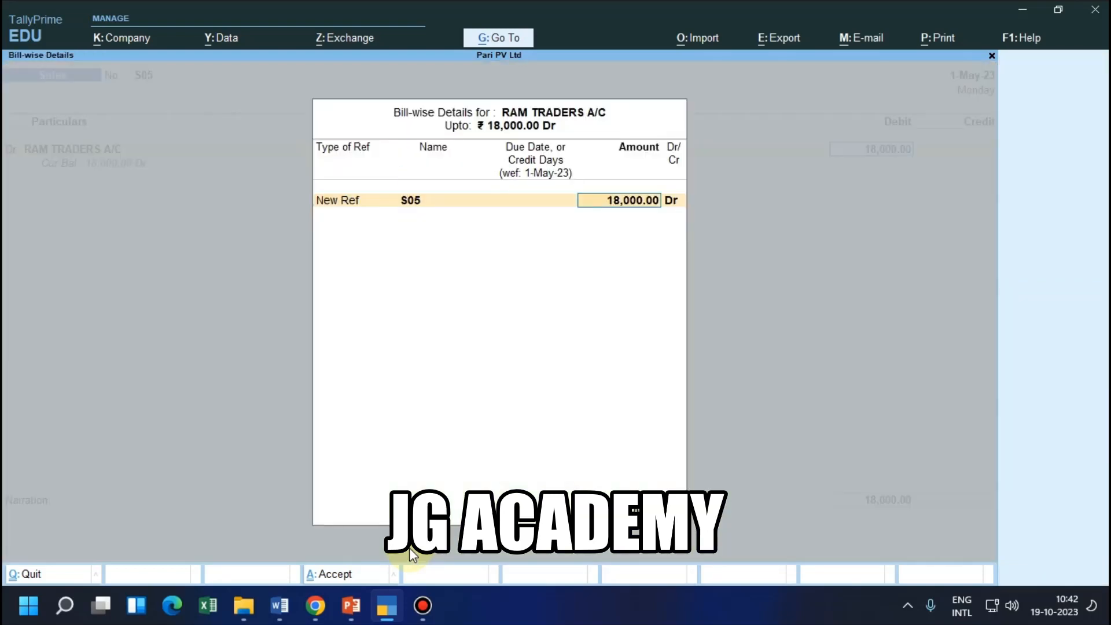
key(Return)
key(Return)
Check the credit ledger of entry 13 in the Word voucher list, and return to voucher S05 in TallyPrime
key(alt+Tab)
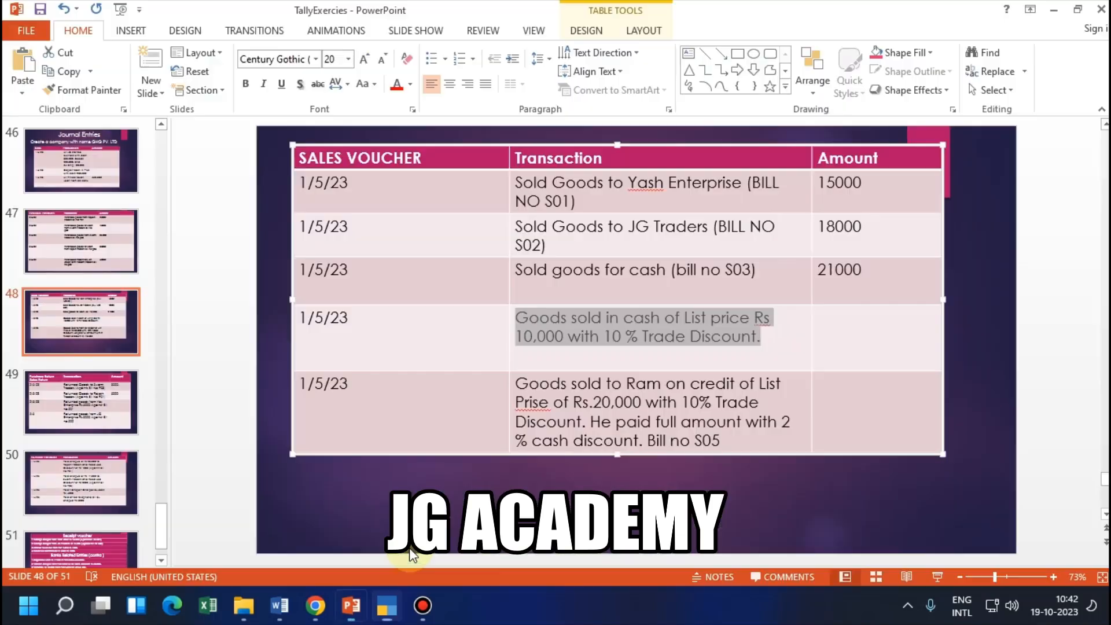
key(alt+Tab)
key(Tab)
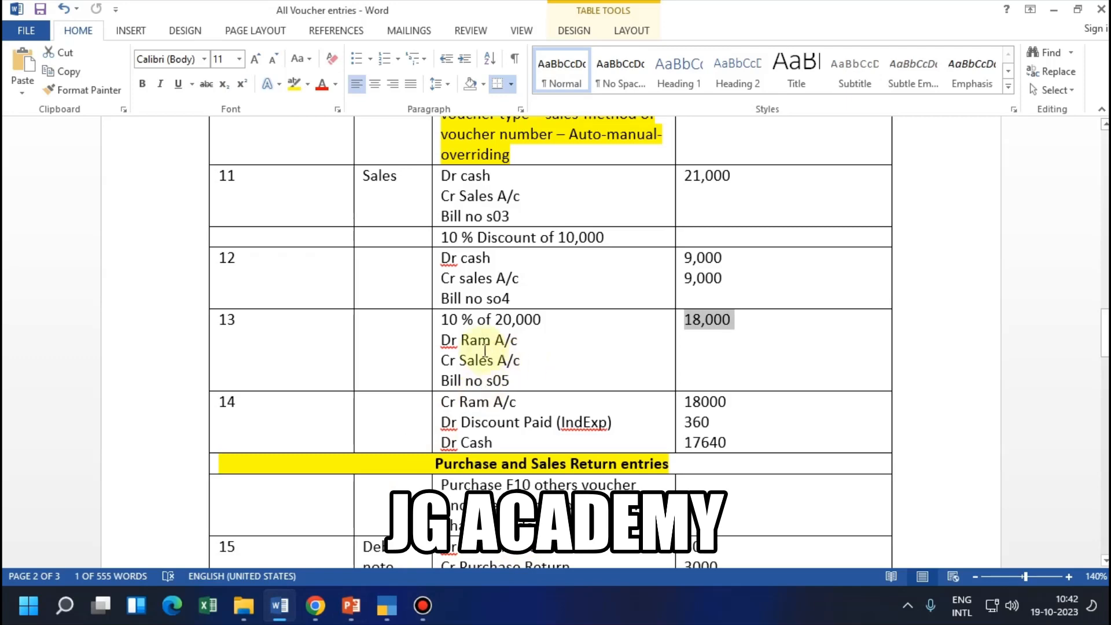
key(alt+Tab)
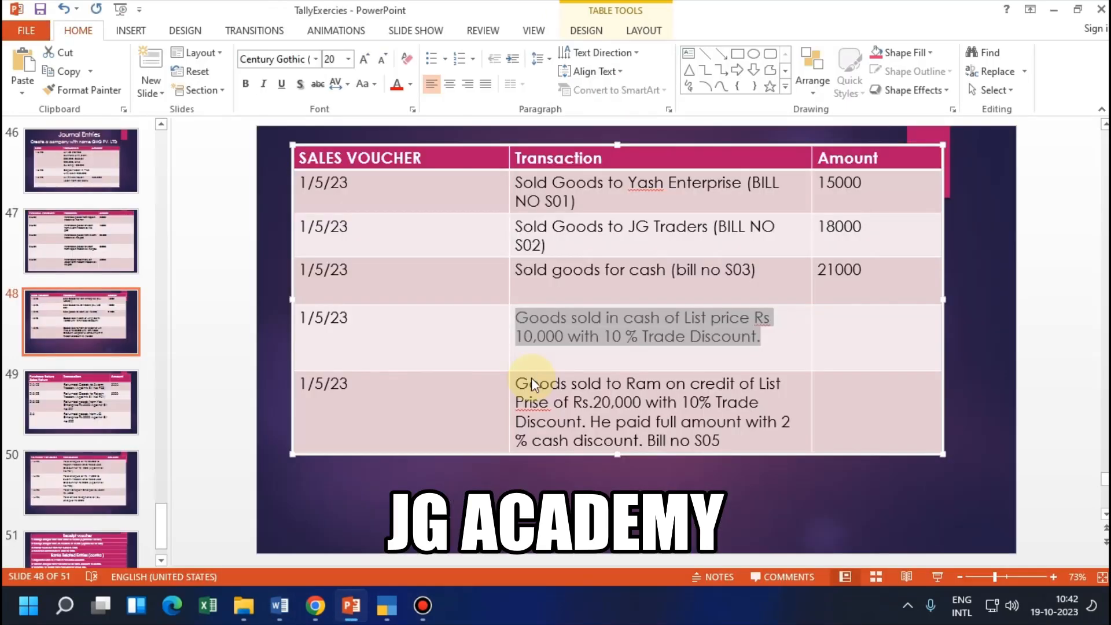
key(alt+Tab)
key(Tab)
Credit Sales A/c with 18,000 in voucher S05, leave its tax classification and narration empty, and save the voucher
key(Return)
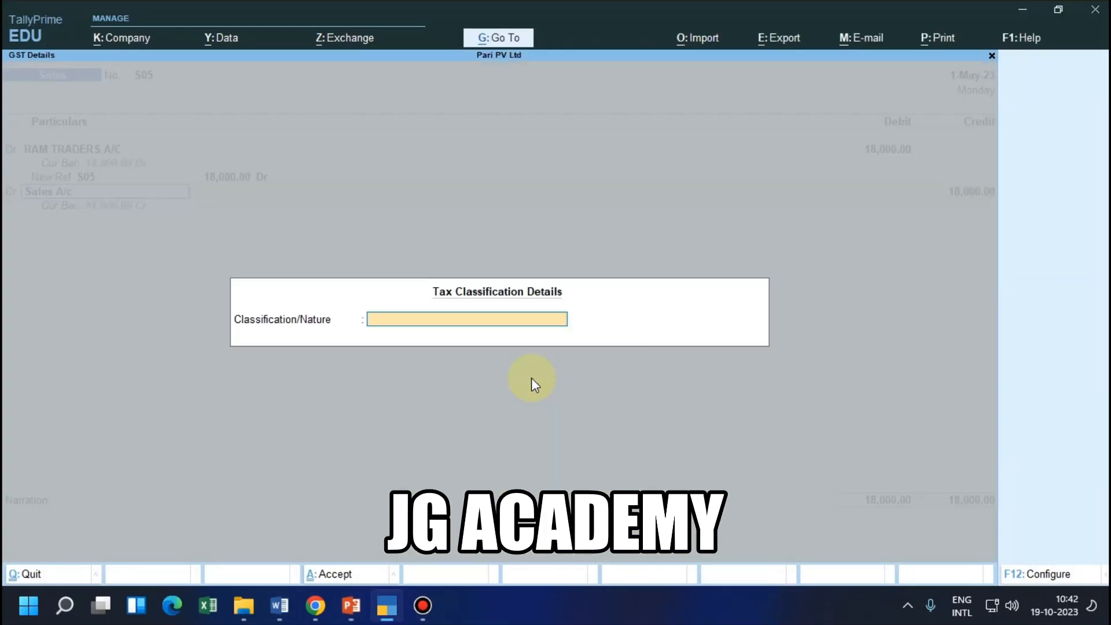
key(Return)
key(ctrl+a)
key(ctrl)
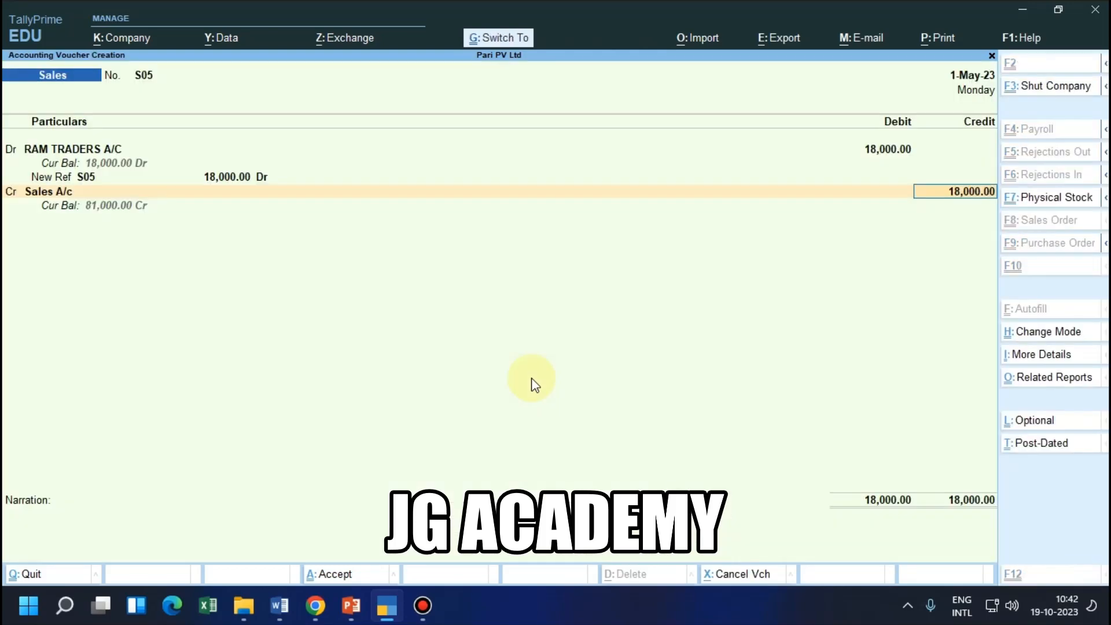
key(ctrl+a)
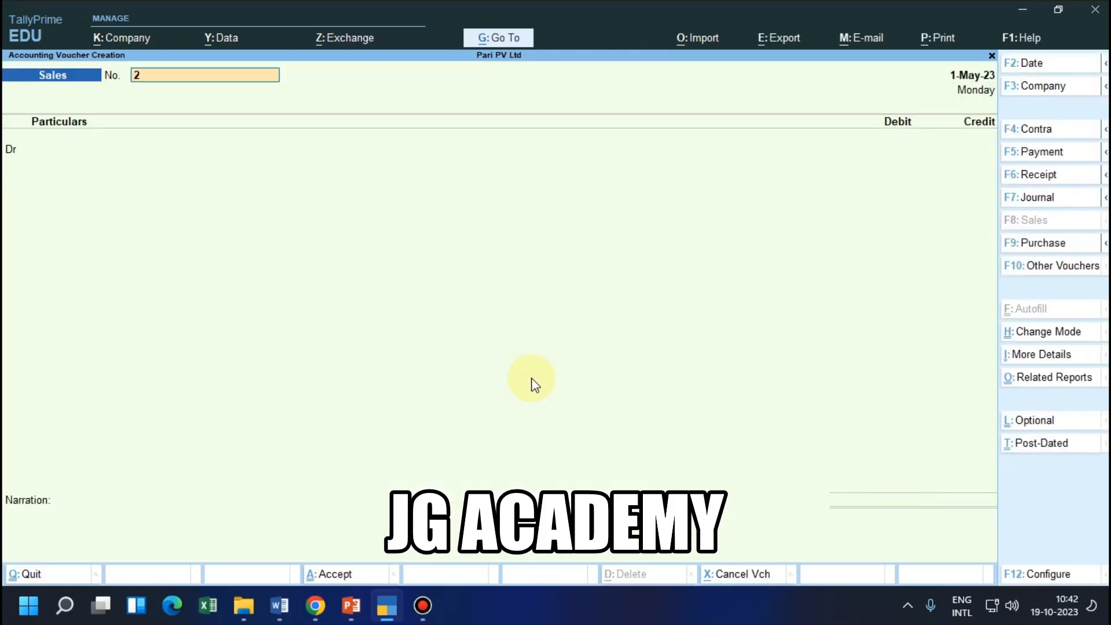
Review the S05 transaction in PowerPoint and look up entry 14 in the Word voucher list for the discounted payment
key(alt+Tab)
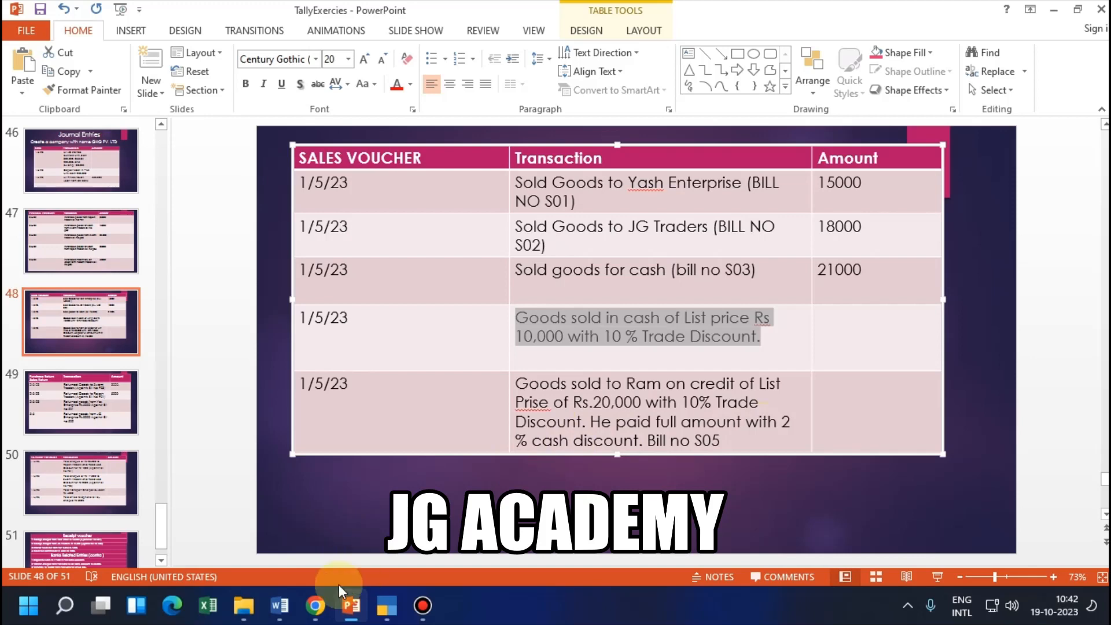
click(280, 605)
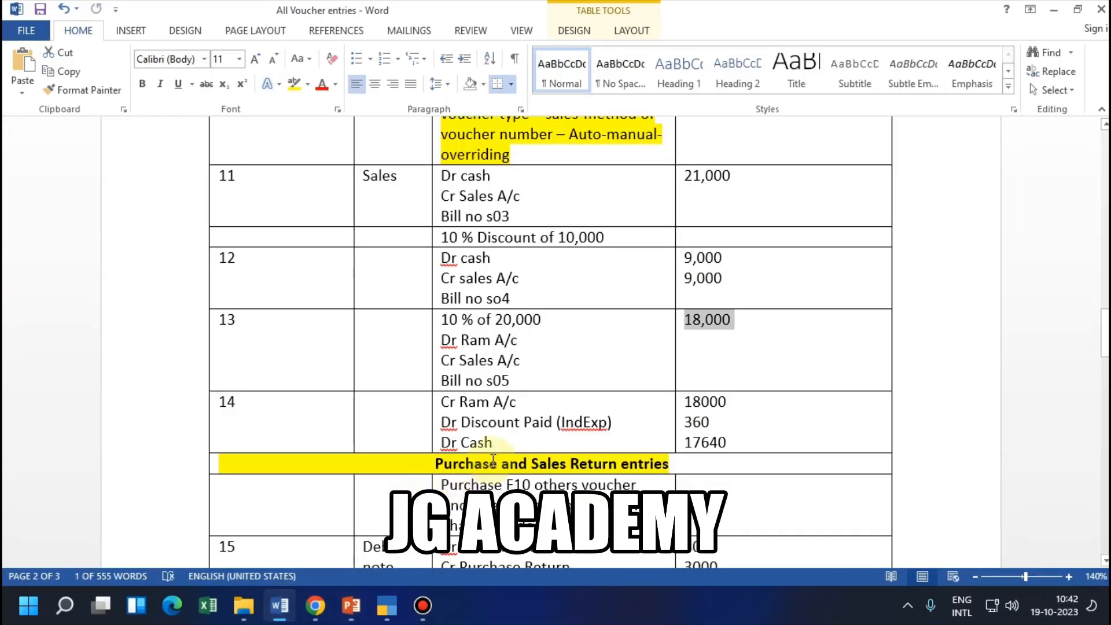